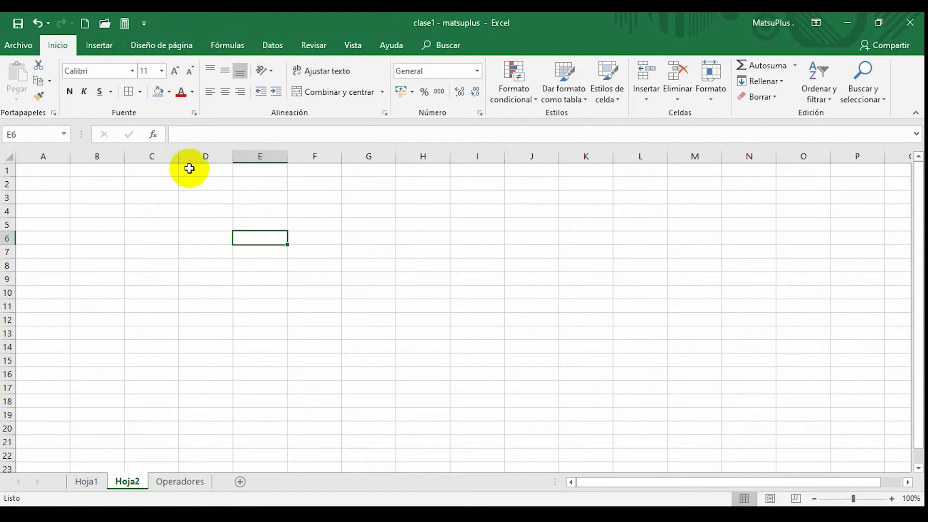
- Select whole columns E and G and whole rows 4 and 6 one at a time, finishing on cell F13
left_click(261, 154)
left_click(372, 156)
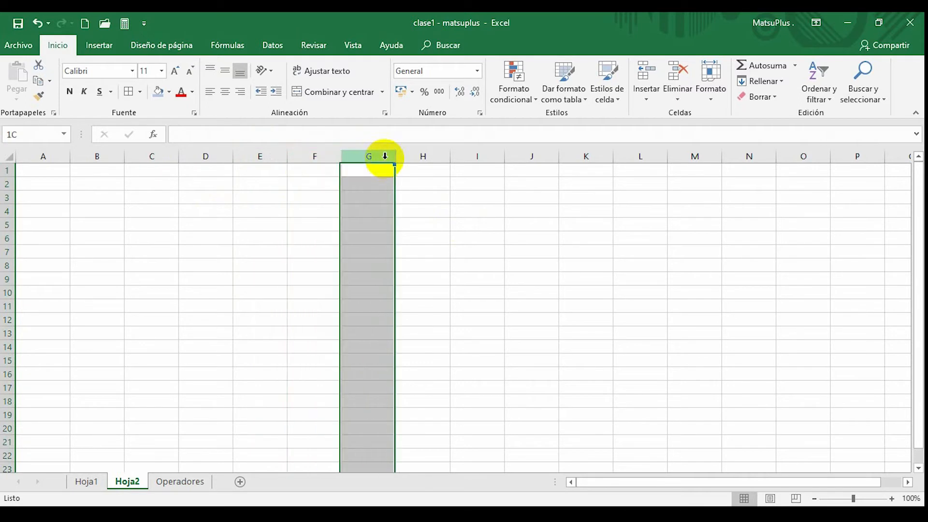
left_click(6, 211)
left_click(7, 238)
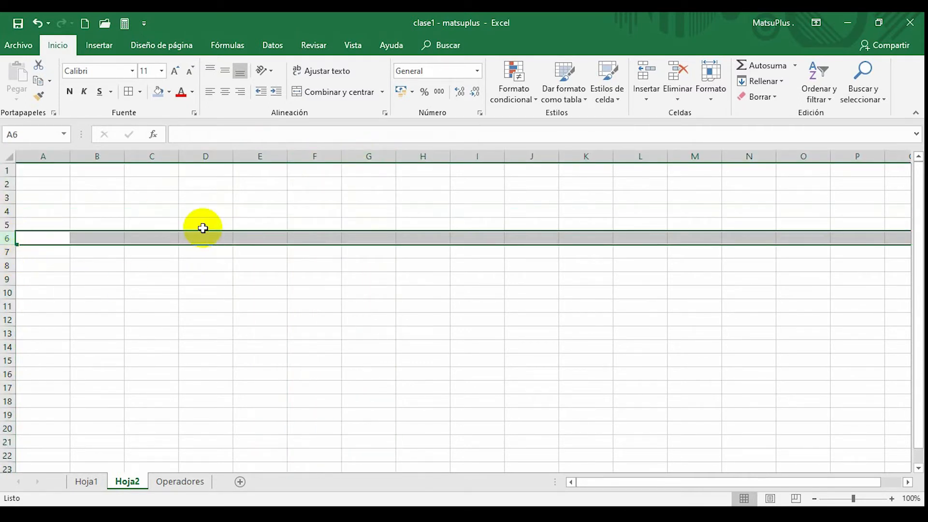
left_click(261, 134)
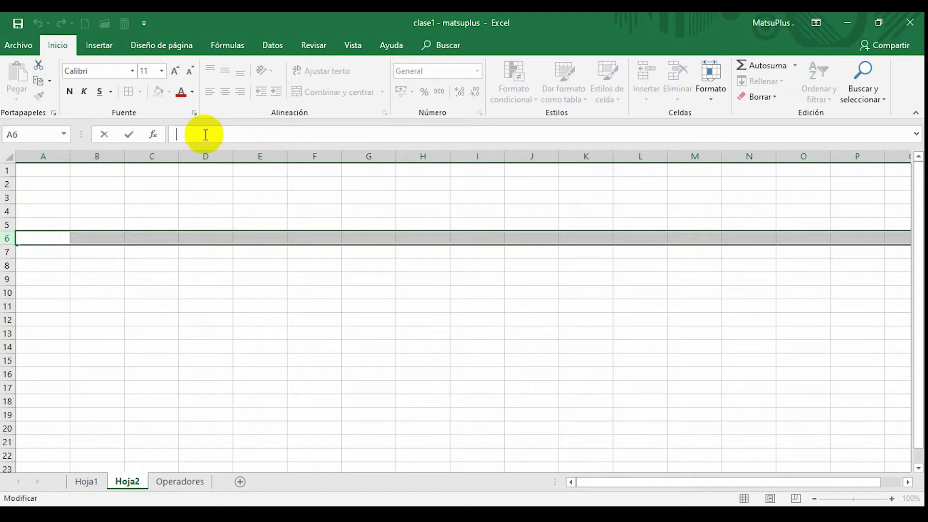
left_click(315, 332)
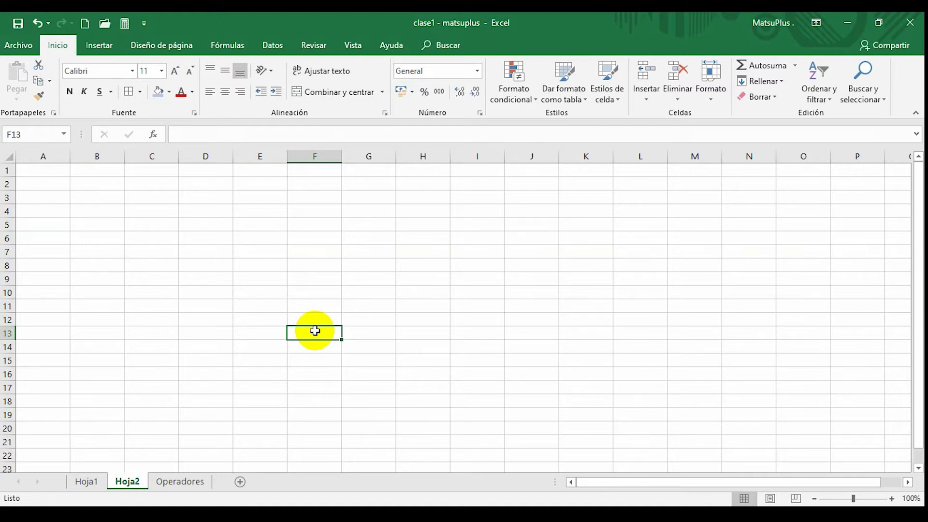
- Open the Excel save options and check how often AutoRecover information is saved
left_click(16, 45)
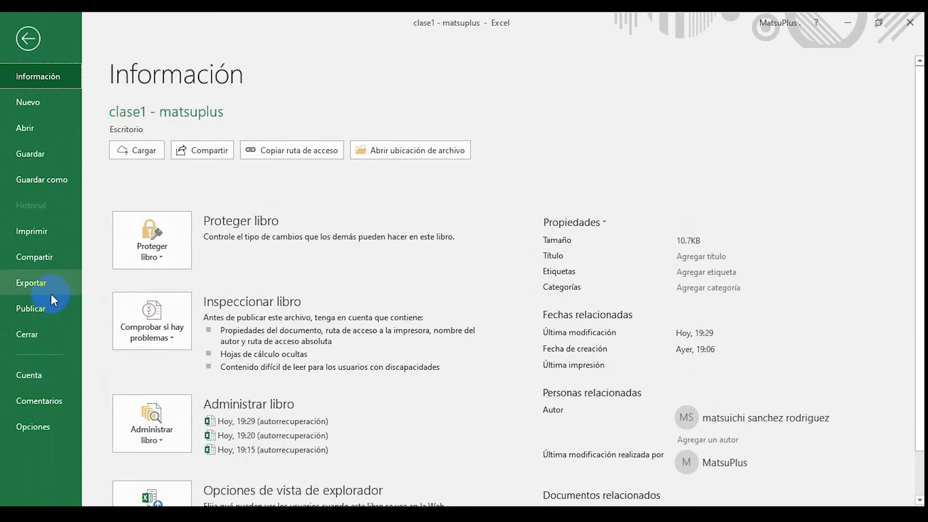
left_click(50, 424)
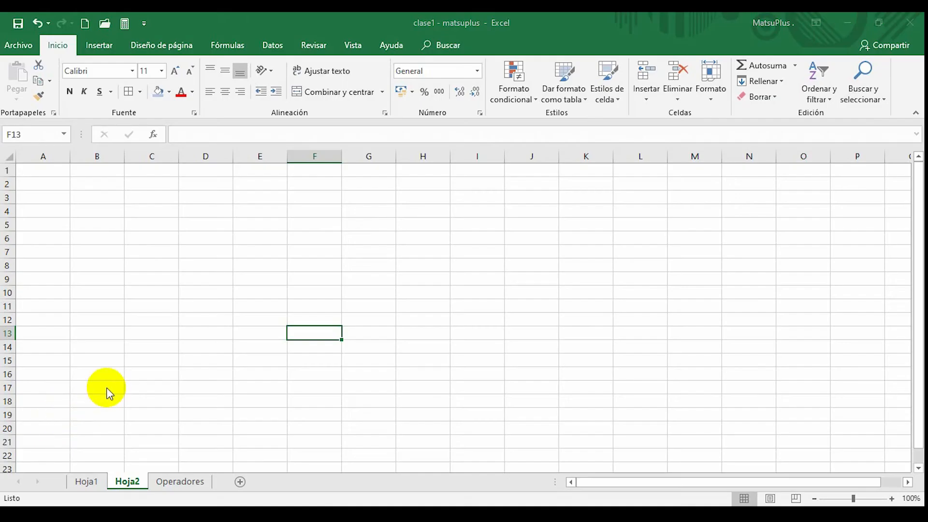
left_click(265, 138)
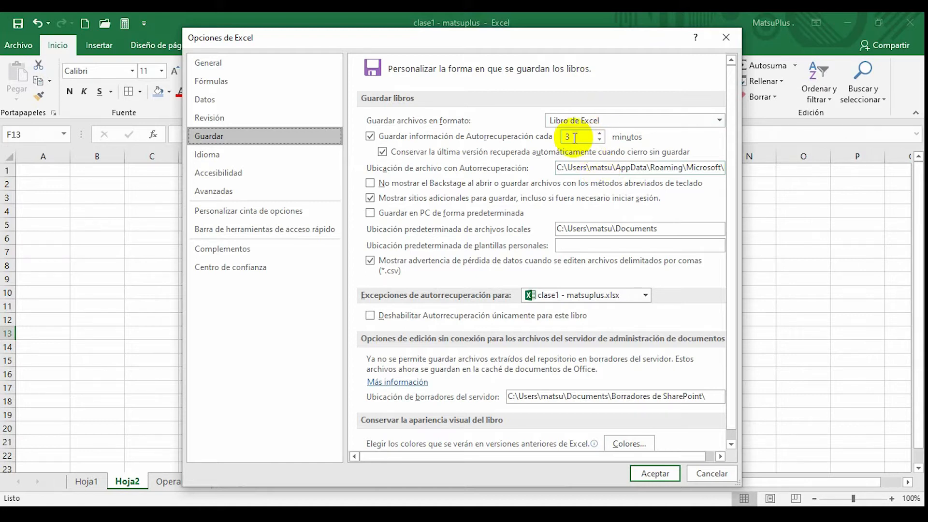
mouse_move(574, 138)
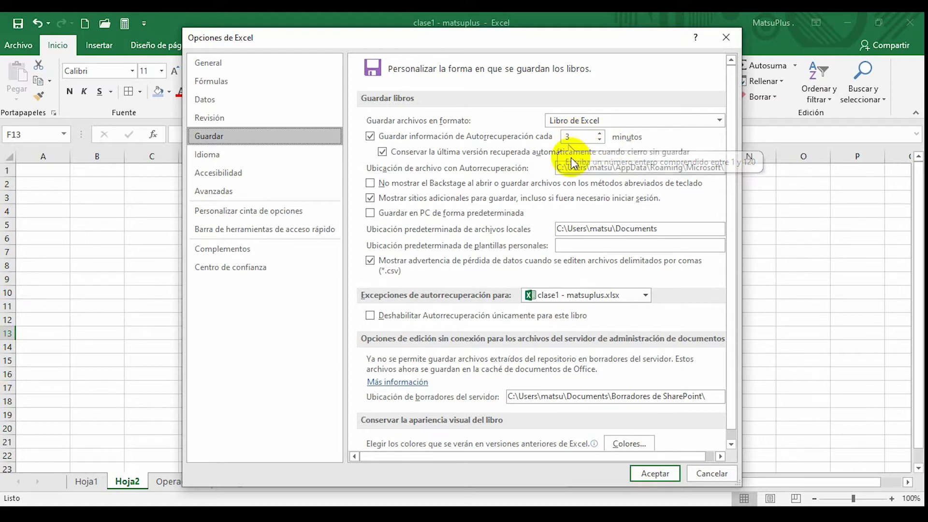
- Open the configured AutoRecover file location, AppData\Roaming\Microsoft\Excel, in File Explorer
double_click(599, 167)
triple_click(595, 170)
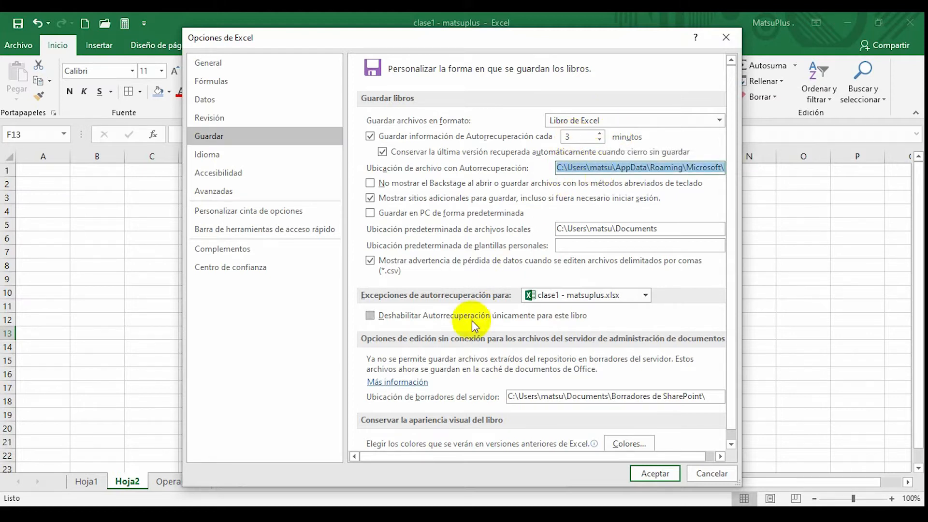
key("super+e")
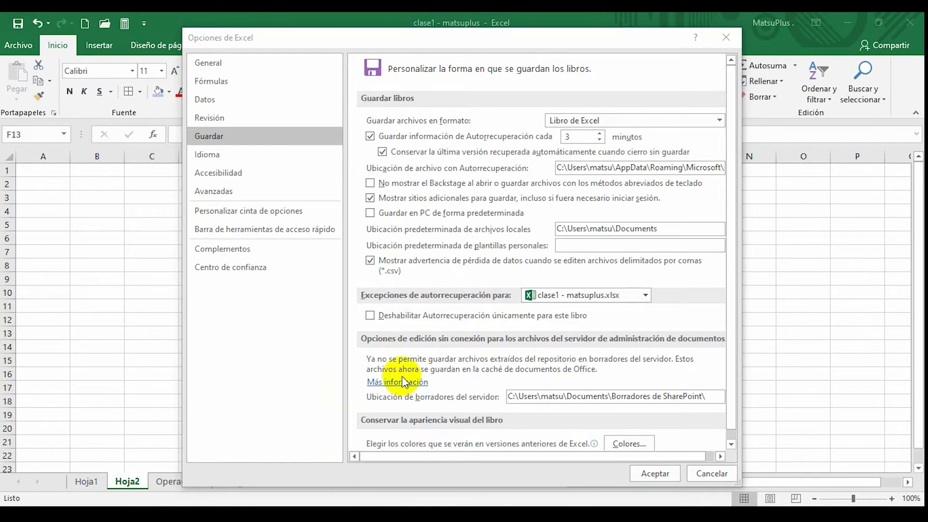
left_click(213, 57)
type("C:\\Users\\matsu\\AppData\\Roaming\\Microsoft\\Excel\\")
key("Return")
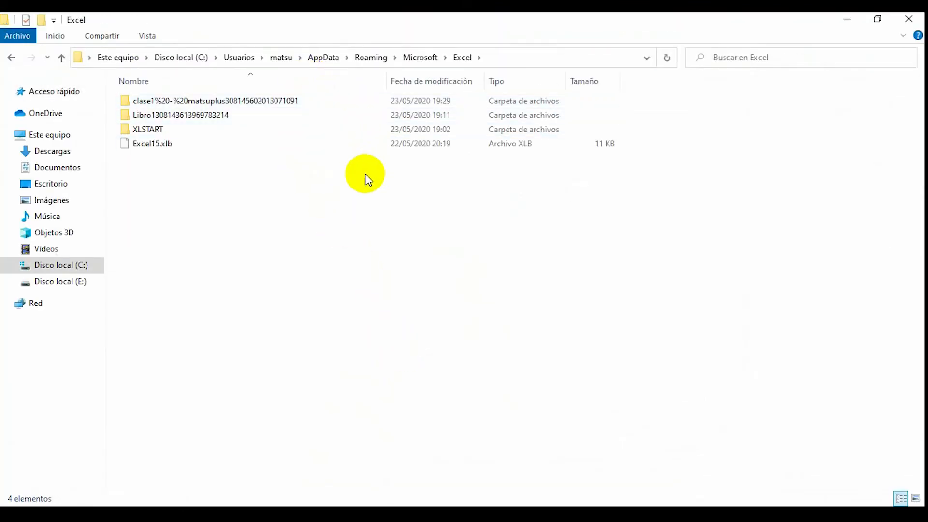
- Open the clase1 workbook's recovery folder and examine its autorecovered versions
double_click(232, 100)
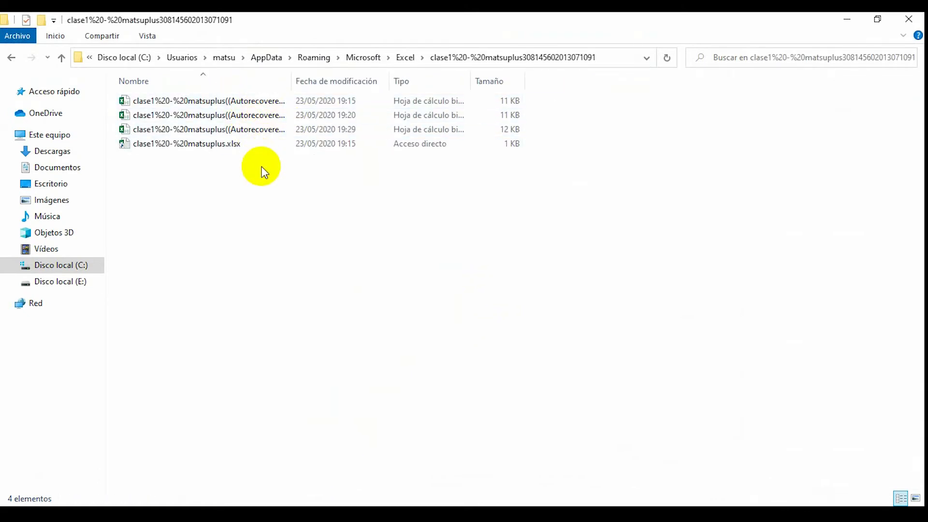
left_click(378, 131)
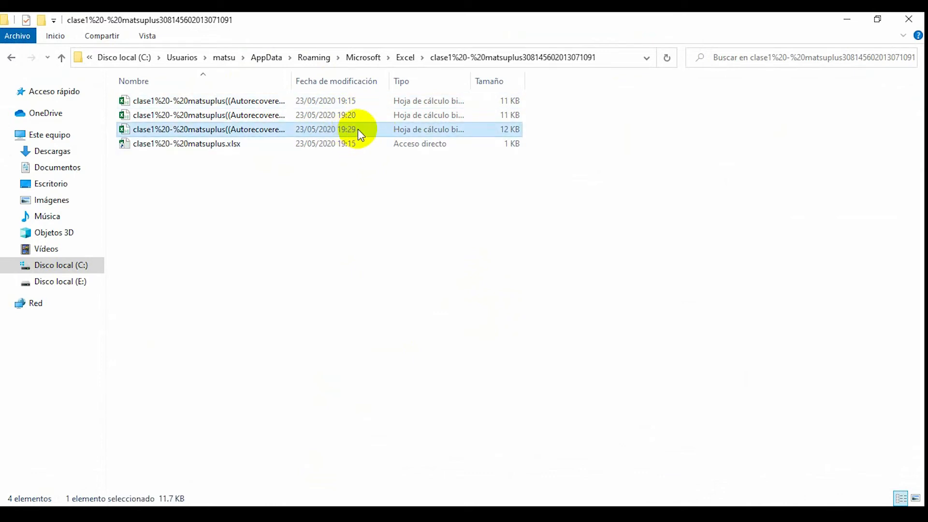
double_click(384, 149)
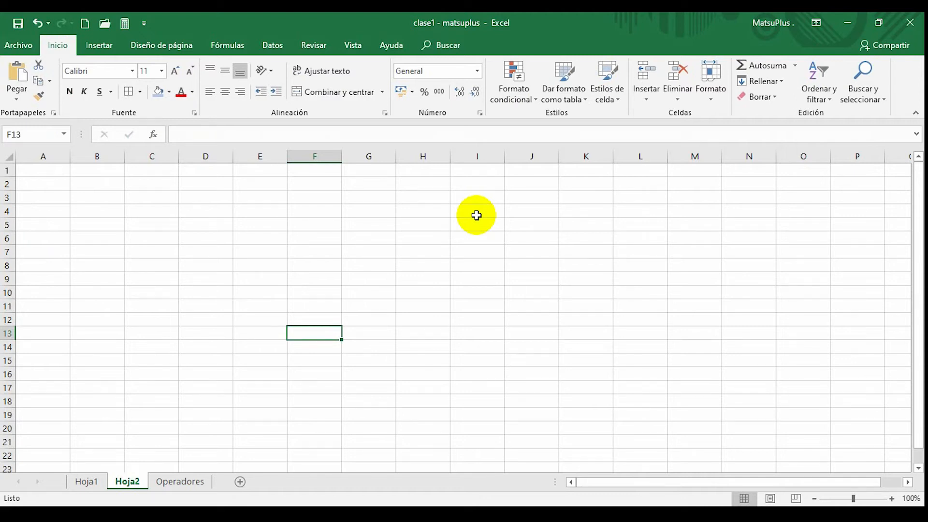
- Remove the Nuevo command from the Quick Access Toolbar and add it back
left_click(167, 31)
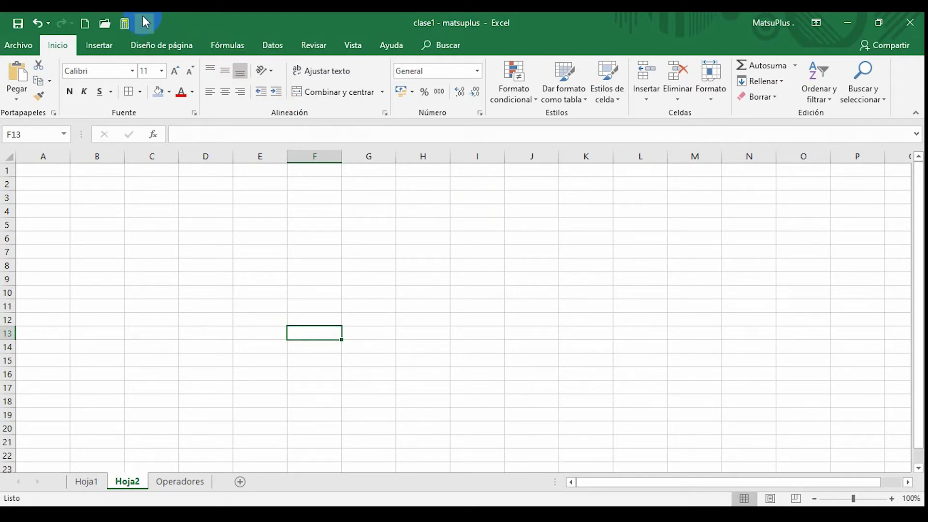
left_click(144, 23)
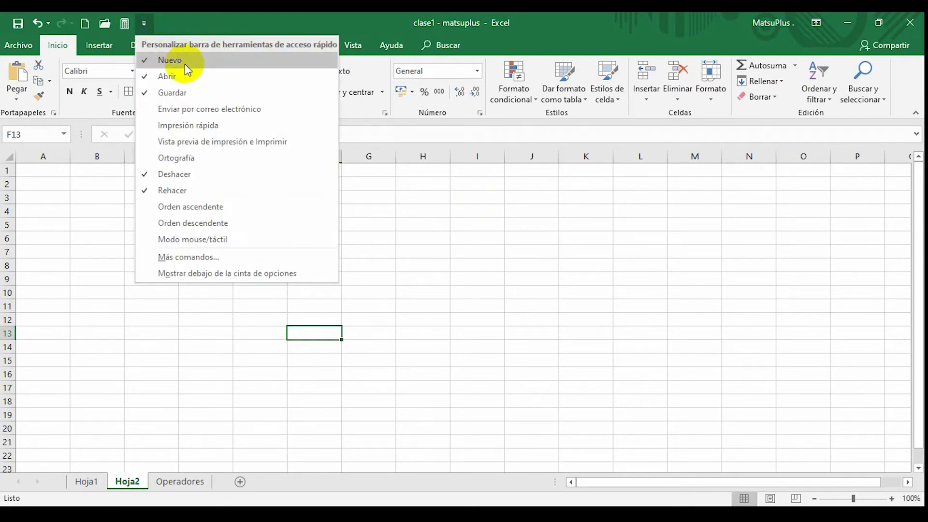
left_click(196, 62)
left_click(125, 23)
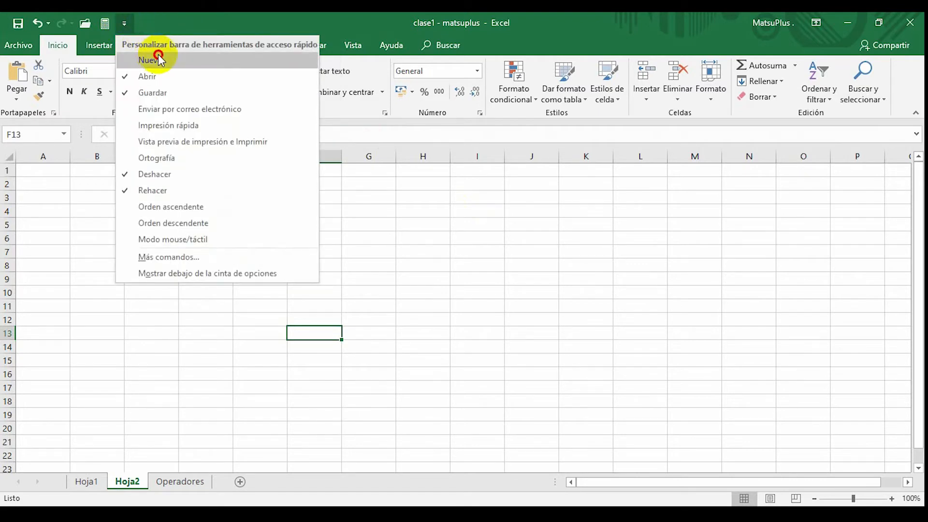
left_click(158, 60)
- Add the Color de fuente command from Todos los comandos to the Quick Access Toolbar
left_click(145, 21)
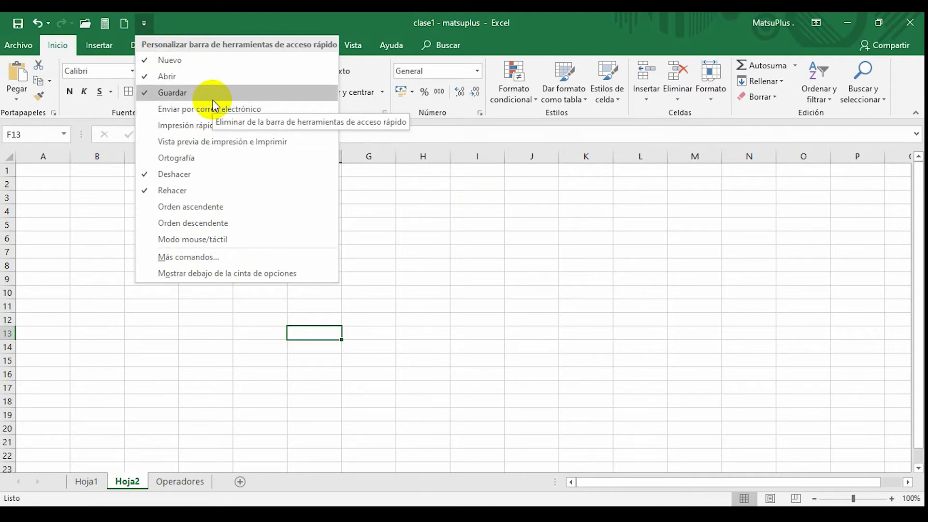
left_click(236, 263)
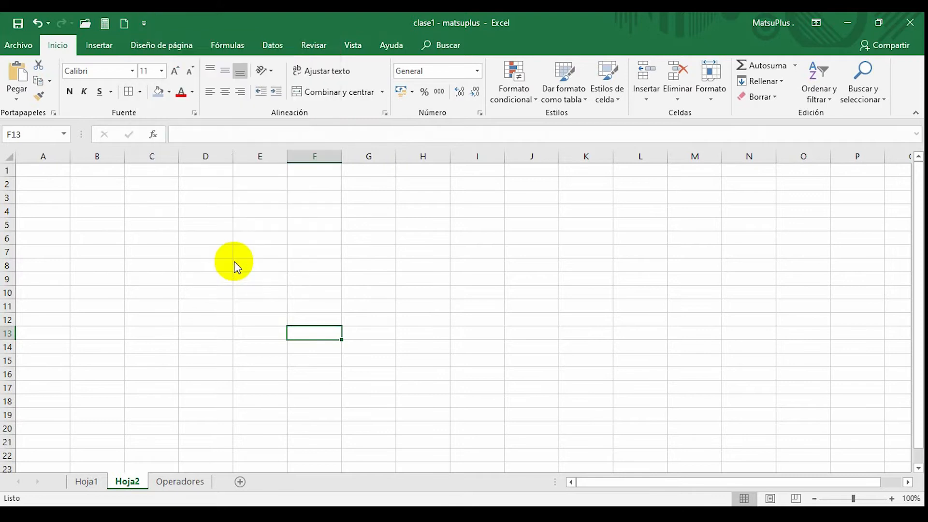
left_click(440, 106)
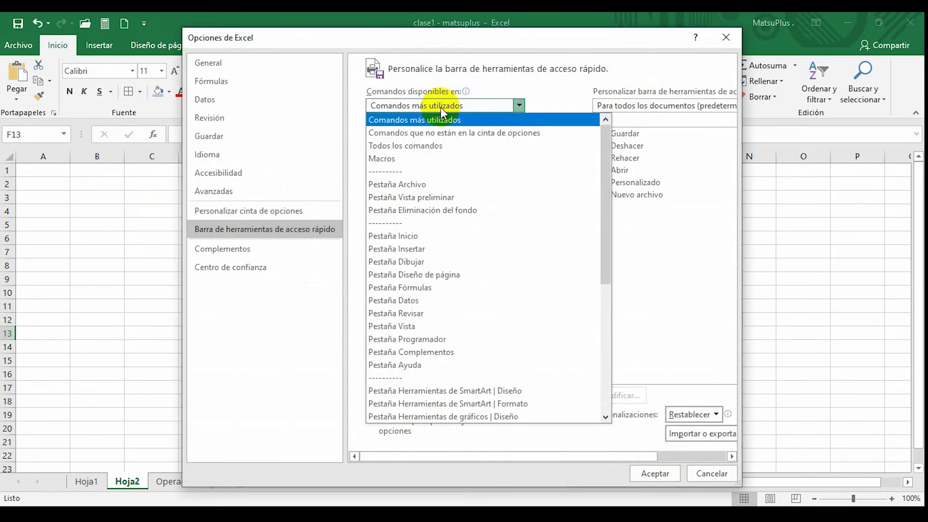
left_click(448, 145)
left_click(521, 157)
left_click_drag(521, 158, 528, 197)
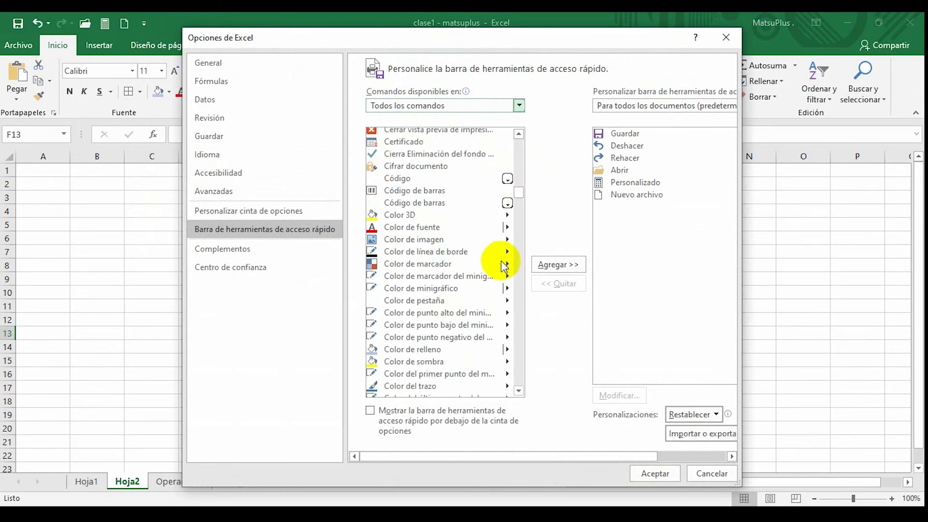
left_click(412, 226)
left_click(561, 265)
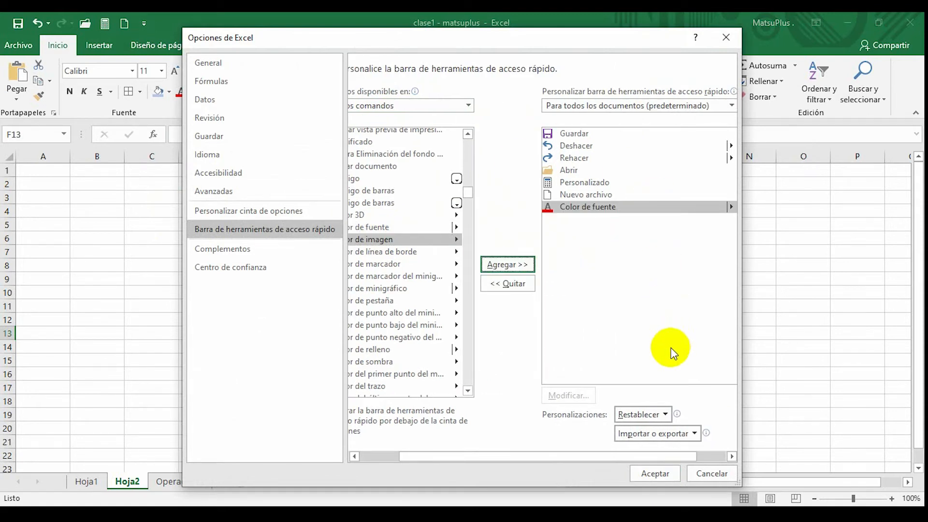
left_click(670, 472)
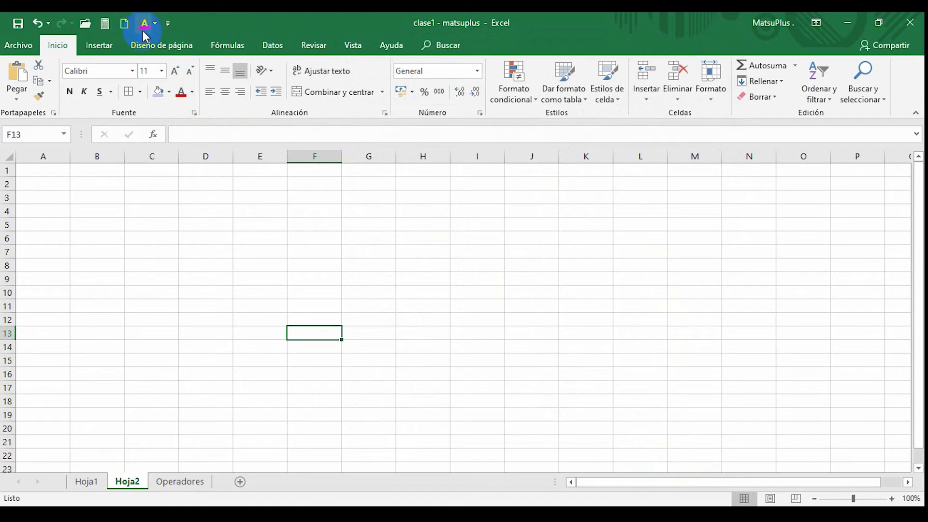
- Launch the calculator from the Quick Access Toolbar, then return to the worksheet
left_click(105, 23)
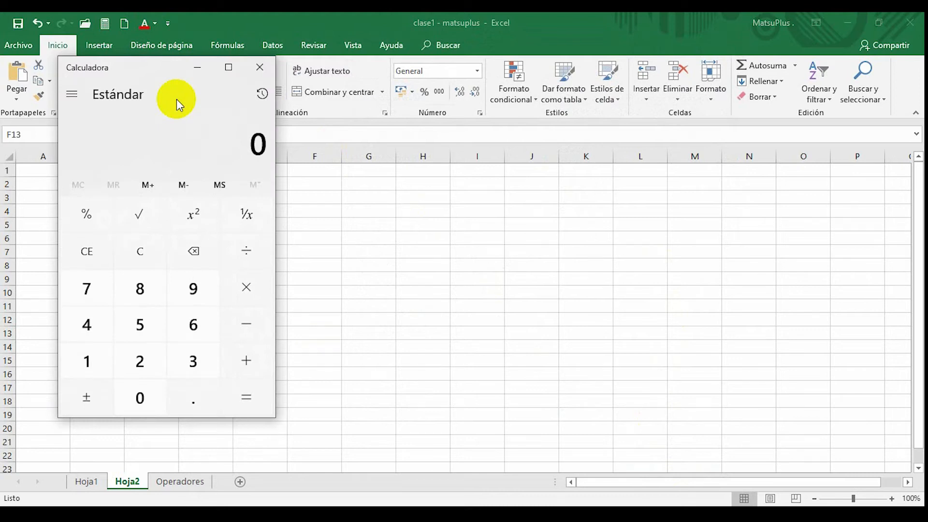
left_click(322, 282)
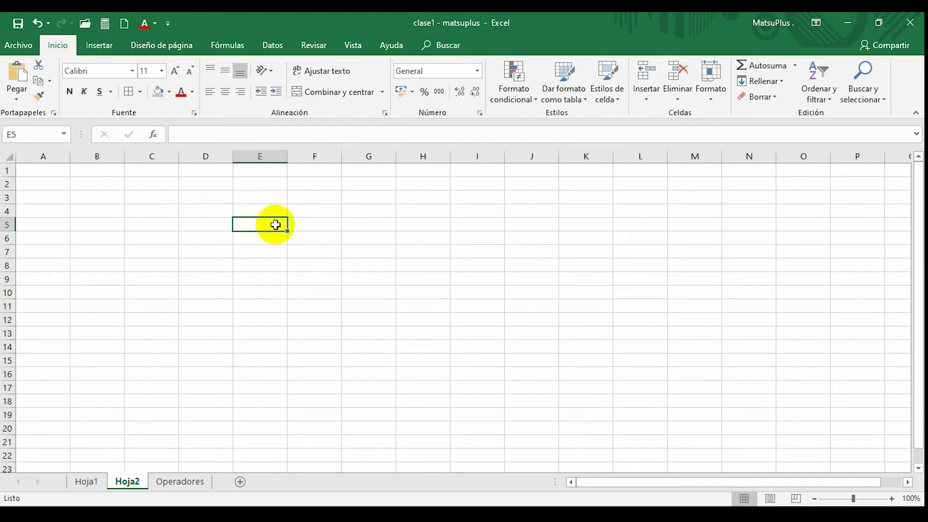
- Select the range E5:G11, blocks of adjacent rows such as 5 to 10, and columns C to E in turn
left_click_drag(273, 224, 392, 300)
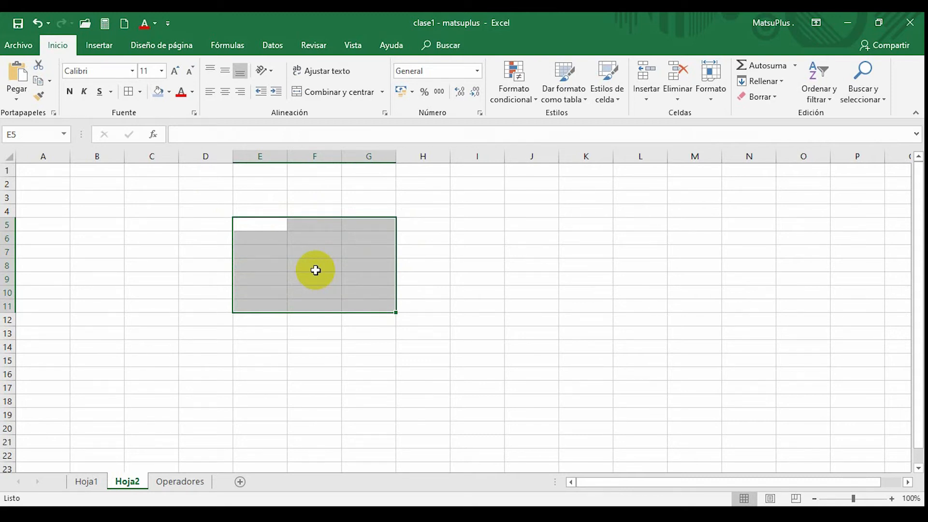
left_click(150, 289)
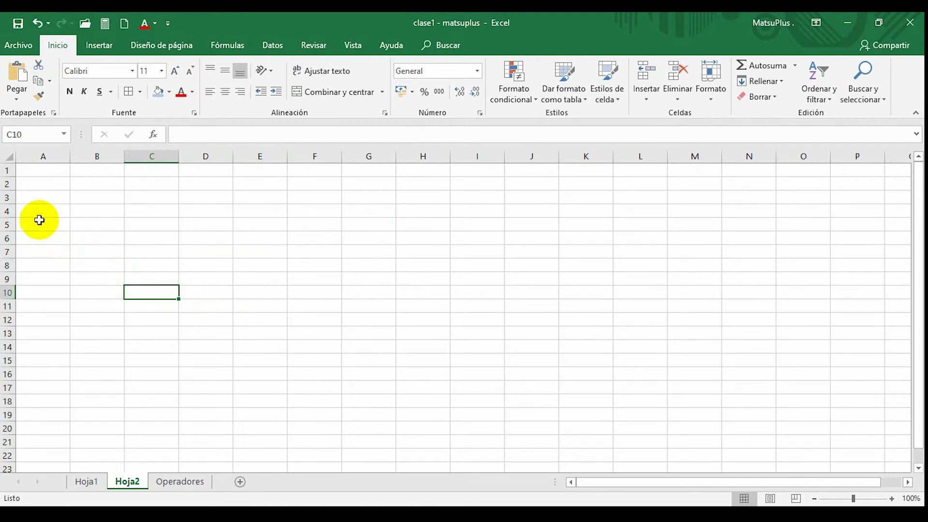
left_click_drag(7, 226, 10, 294)
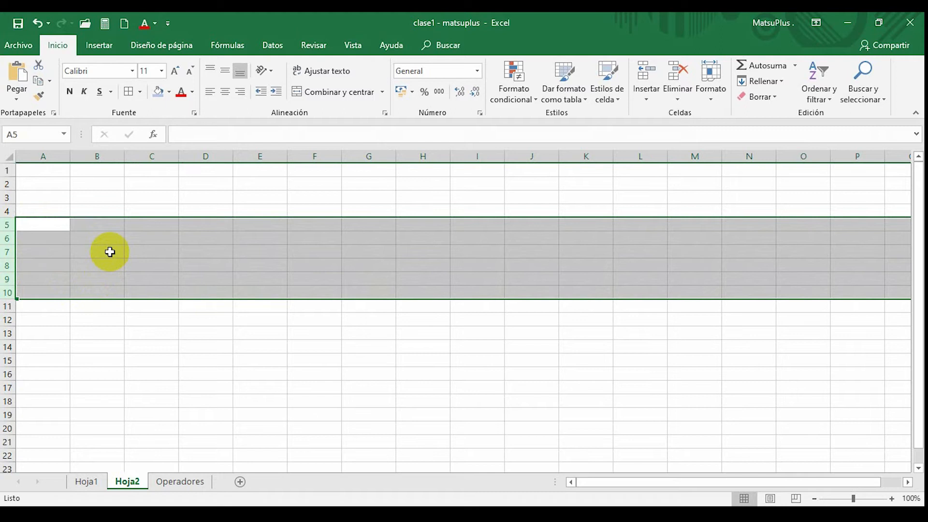
left_click_drag(155, 153, 249, 172)
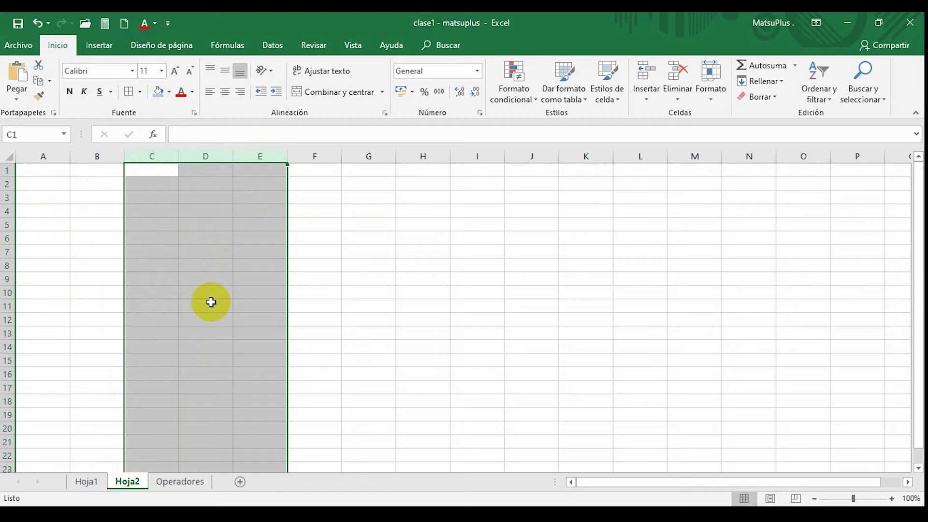
left_click_drag(155, 157, 265, 149)
left_click_drag(10, 197, 11, 246)
left_click(131, 316)
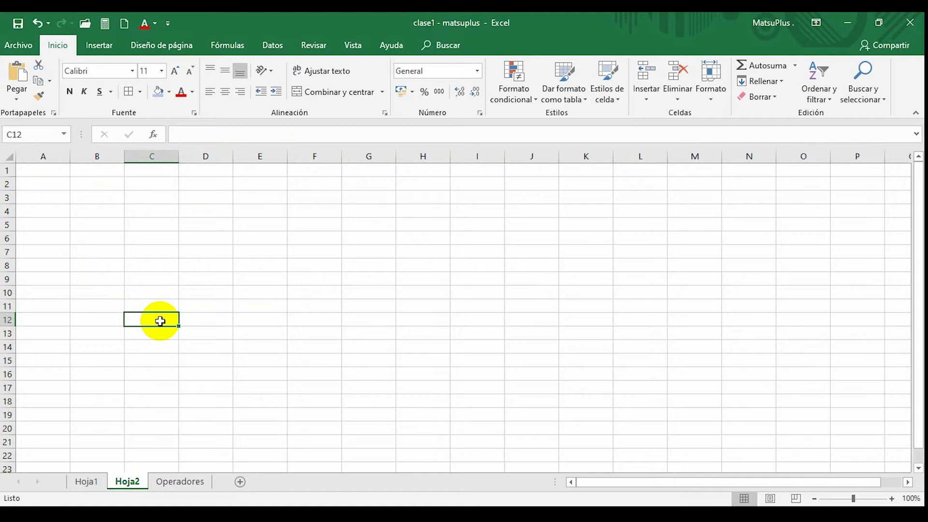
- Select column C to locate cell C3 and enter its own reference, C3, as text in it
left_click(153, 156)
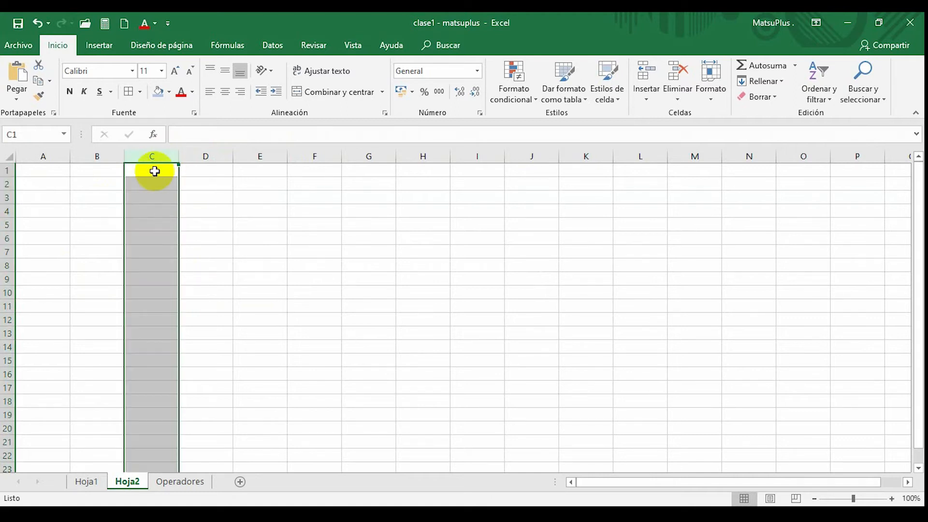
left_click(149, 197)
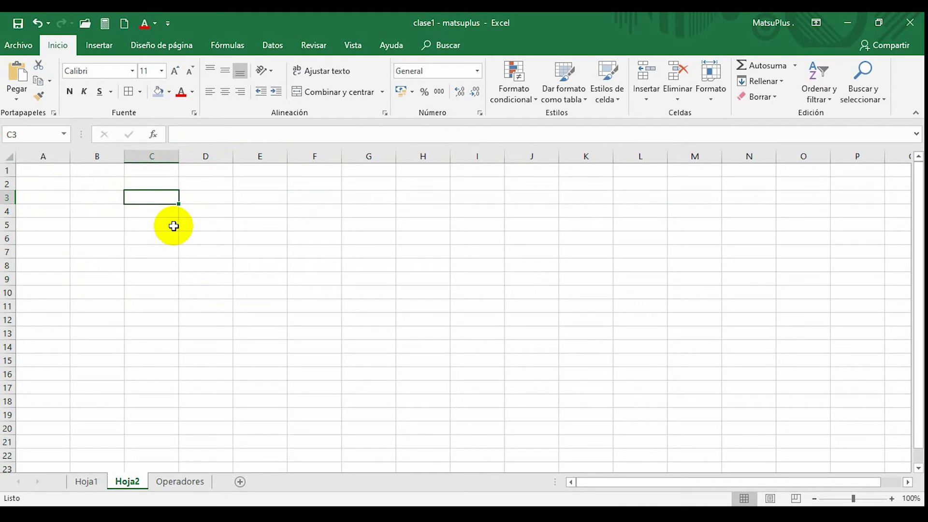
type("C3")
key("Return")
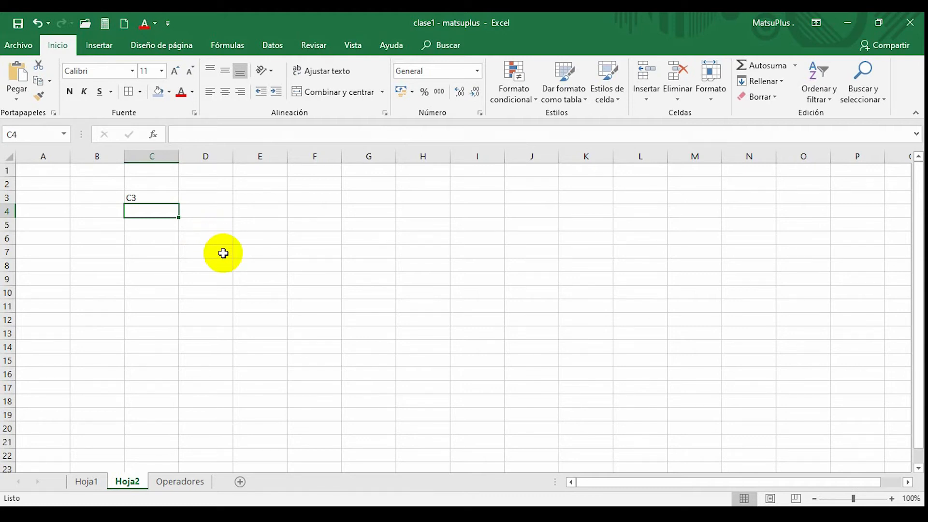
- Select the whole of column D, then fill the range D5:G12 with light blue
left_click(219, 170)
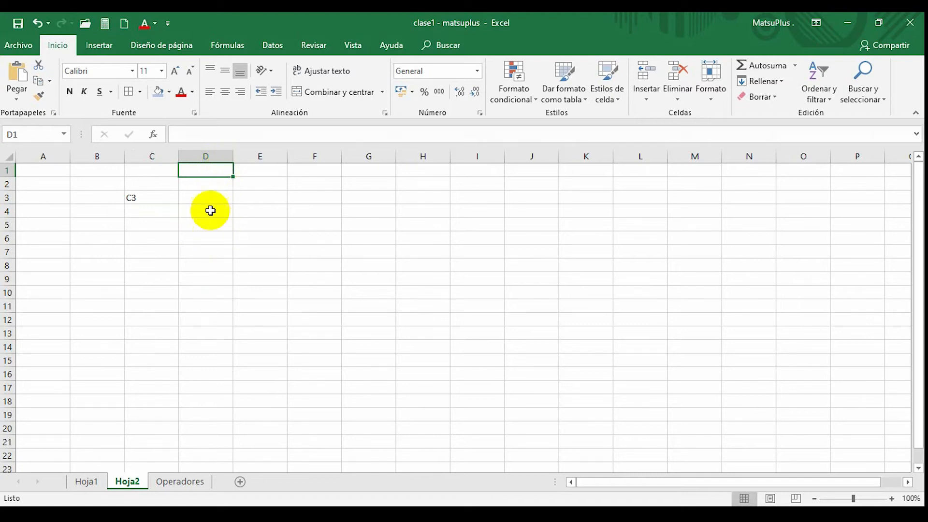
key("ctrl+space")
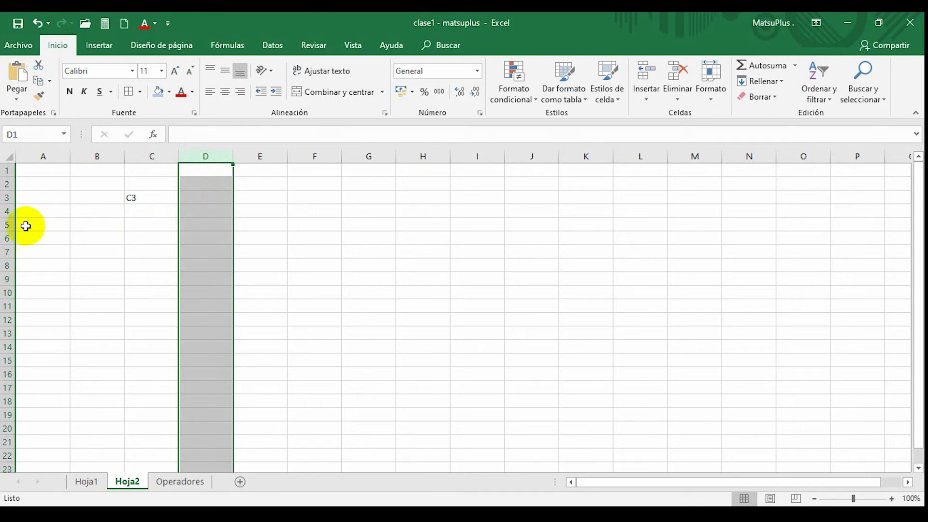
left_click(201, 222)
left_click_drag(207, 226, 360, 321)
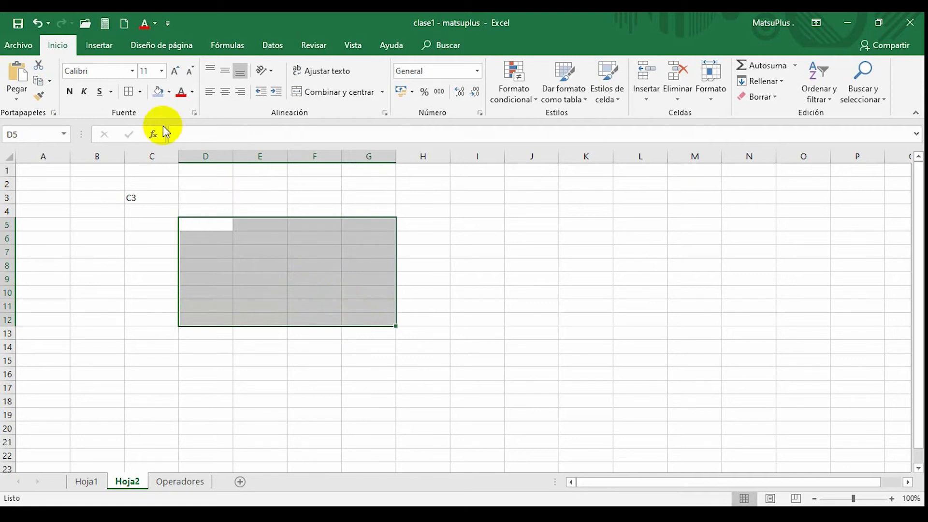
left_click(161, 94)
left_click(401, 365)
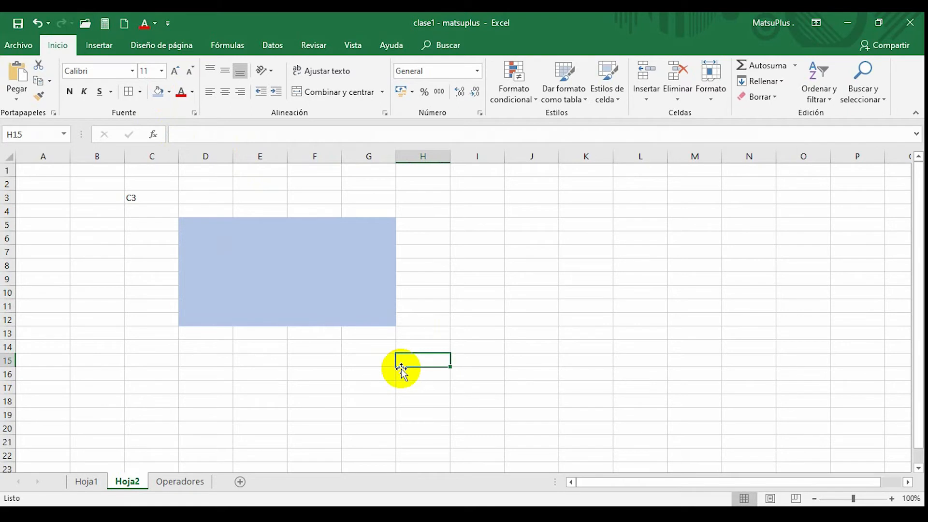
- Select columns F and G, then go through the symbol and operation pairs in D4:E7 of the Operadores sheet
left_click_drag(295, 158, 366, 160)
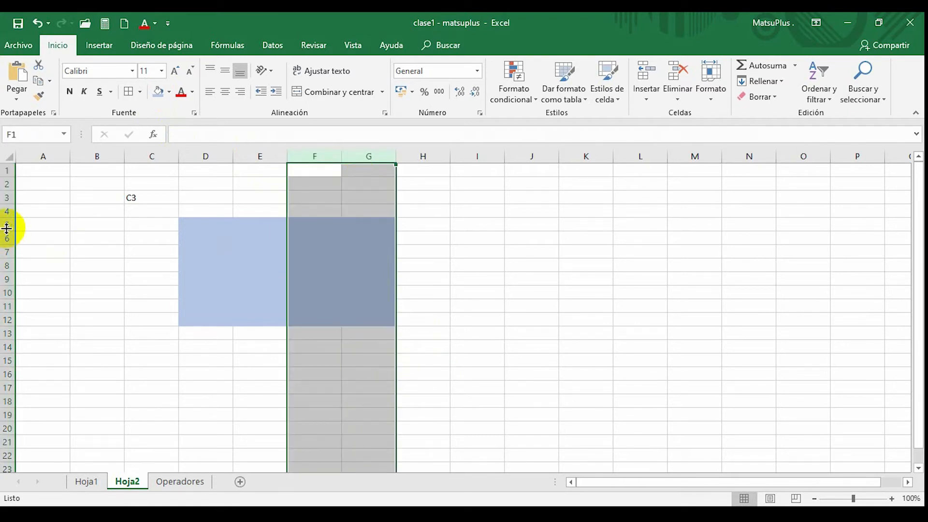
key("ctrl+Page_Down")
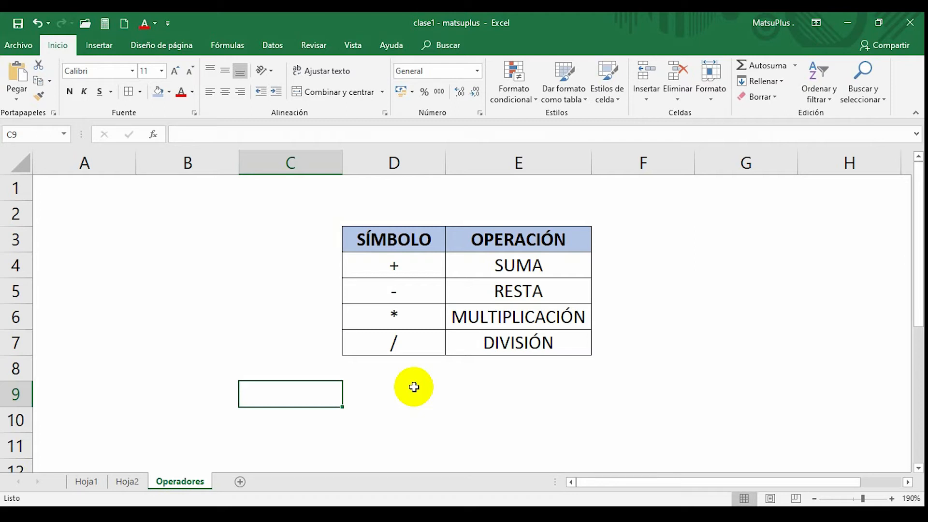
key("Right")
key("Up")
key("Up")
key("Up")
key("Up")
key("Up")
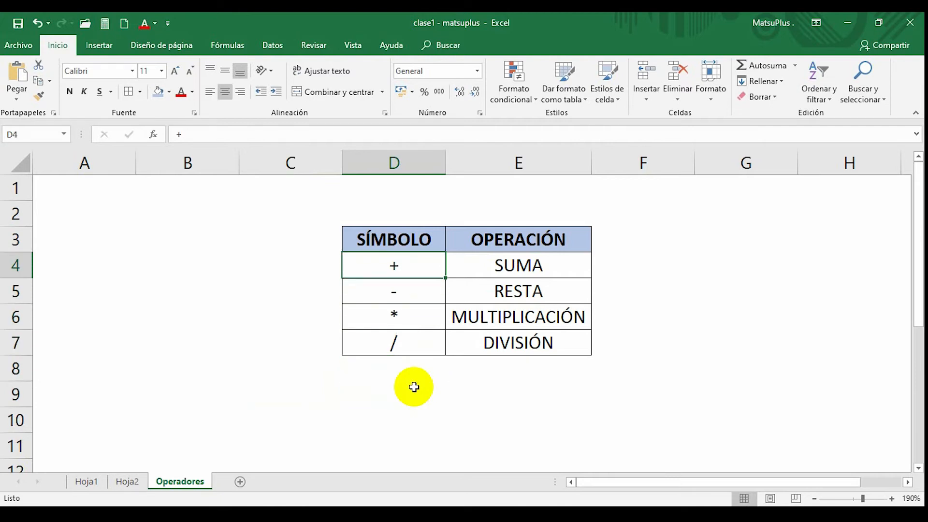
key("Right")
key("Left")
key("Down")
key("Right")
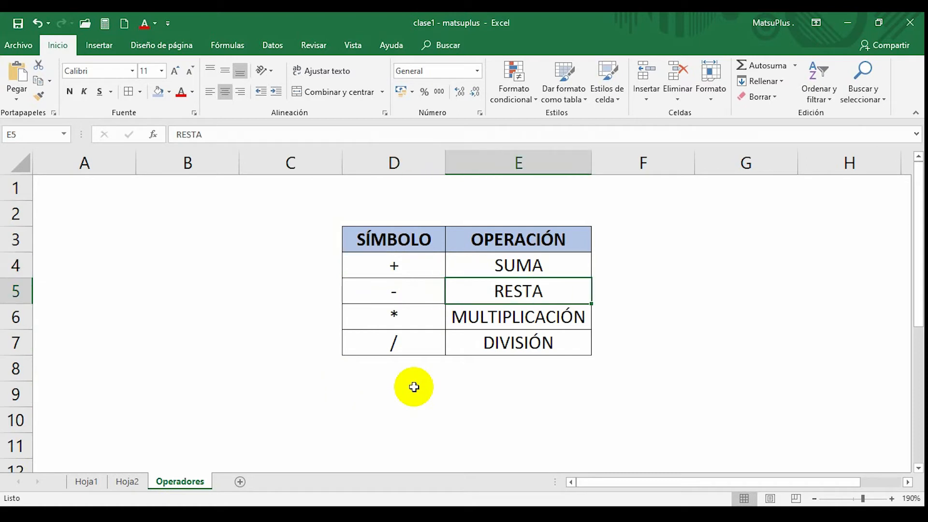
key("Left")
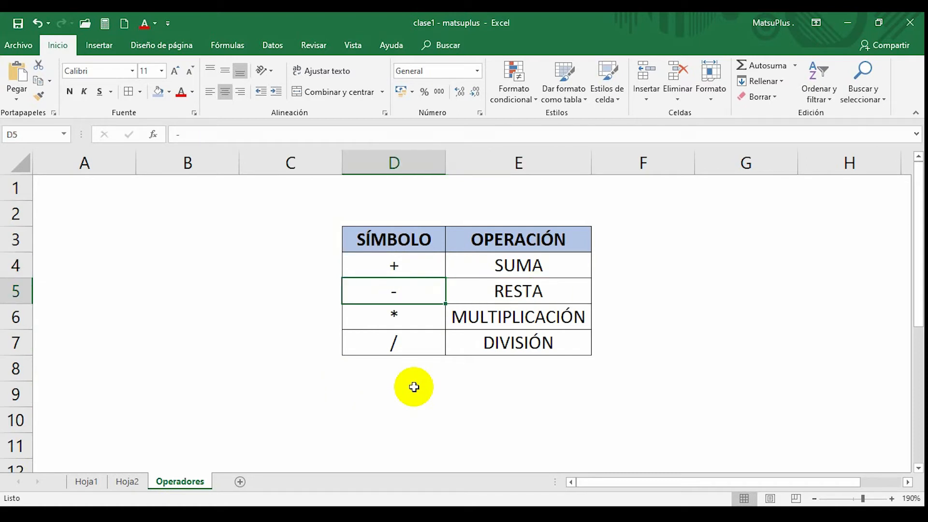
key("Down")
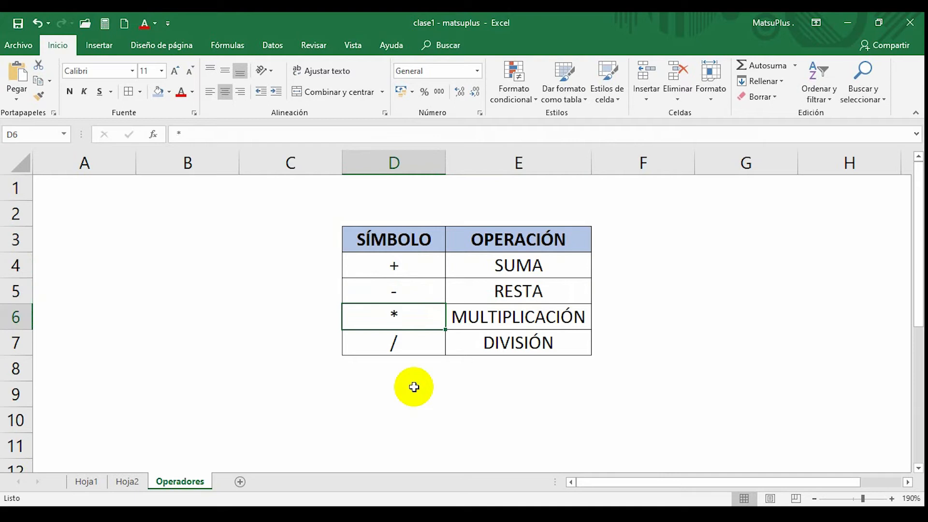
key("Right")
key("Left")
key("Down")
key("Right")
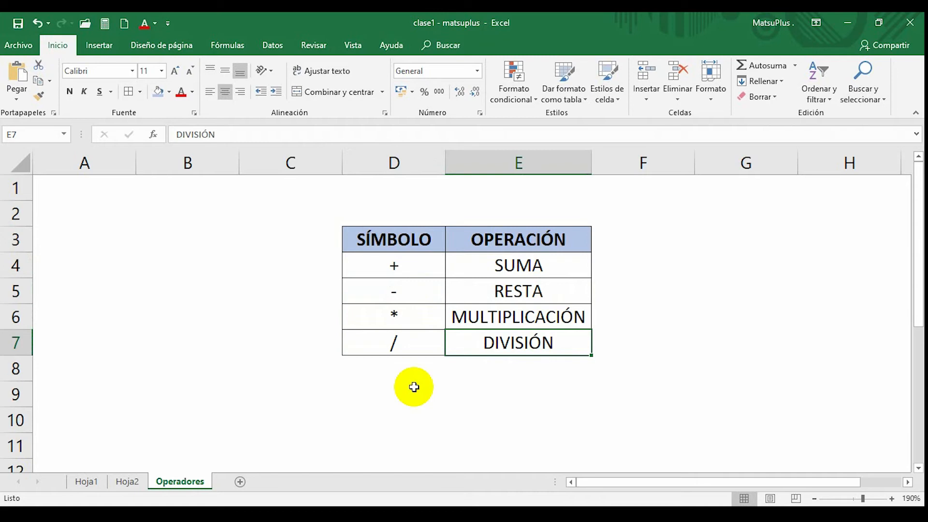
key("Left")
left_click(440, 418)
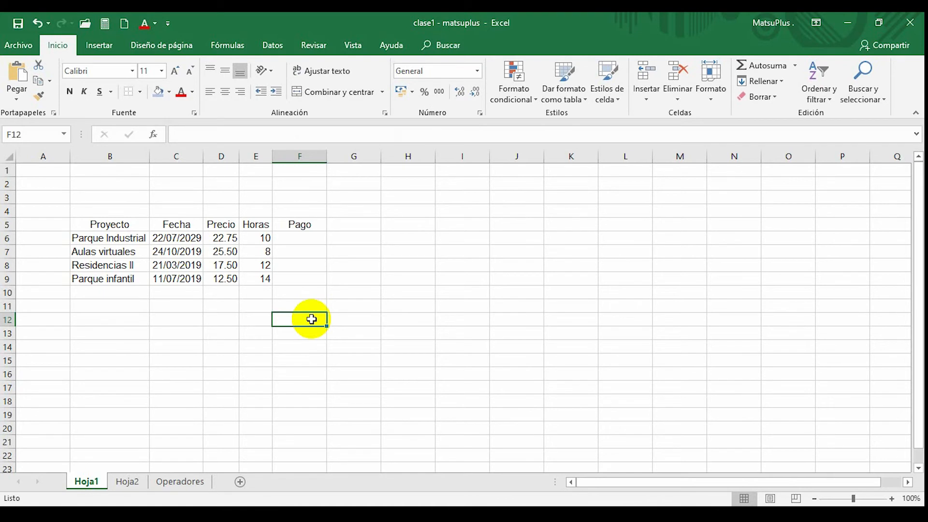
- Apply all borders to the project table B5:F9 on Hoja1
left_click_drag(108, 223, 298, 264)
left_click(195, 303)
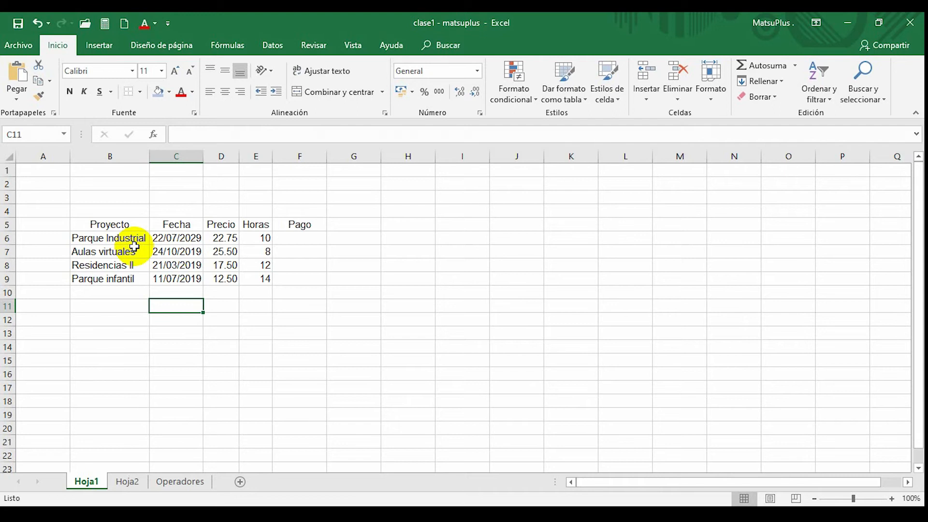
left_click_drag(136, 222, 290, 275)
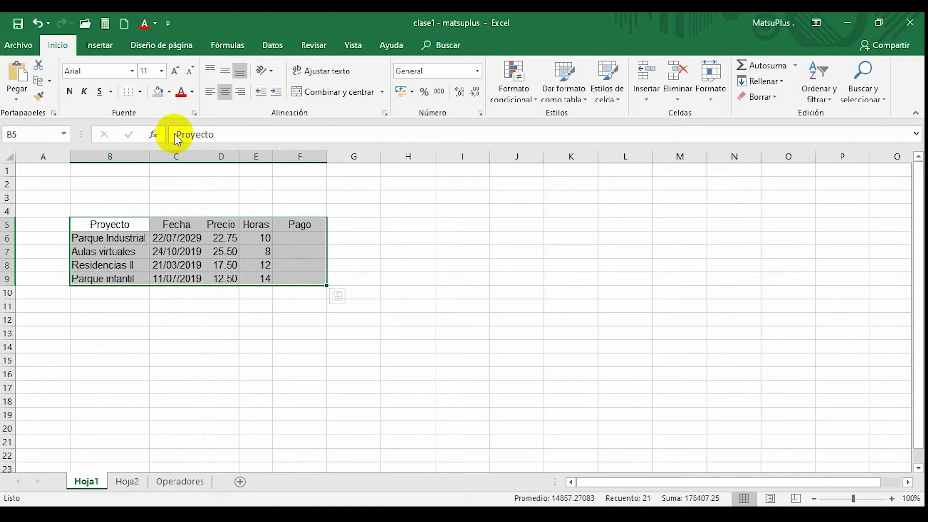
left_click(139, 92)
left_click(176, 208)
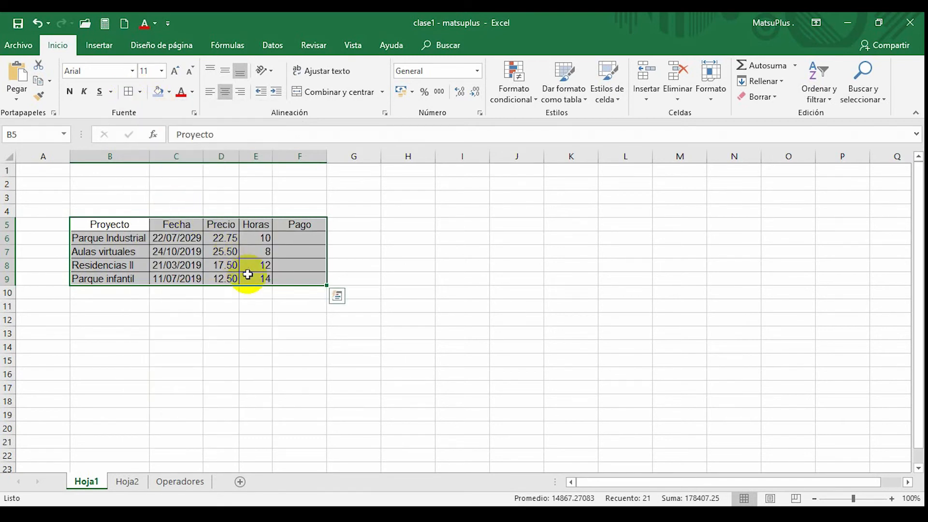
left_click(227, 321)
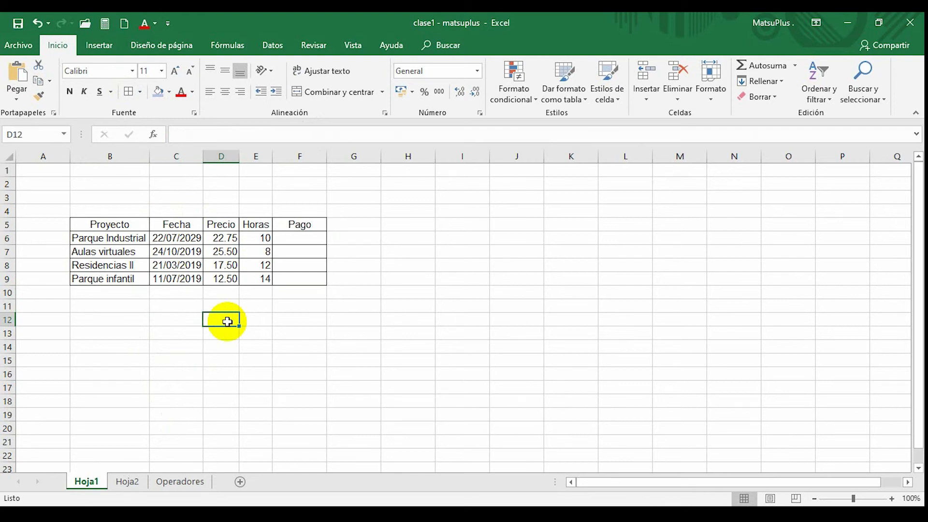
- Make the table's header row B5:F5 bold and fill it with light blue
left_click_drag(117, 222, 296, 226)
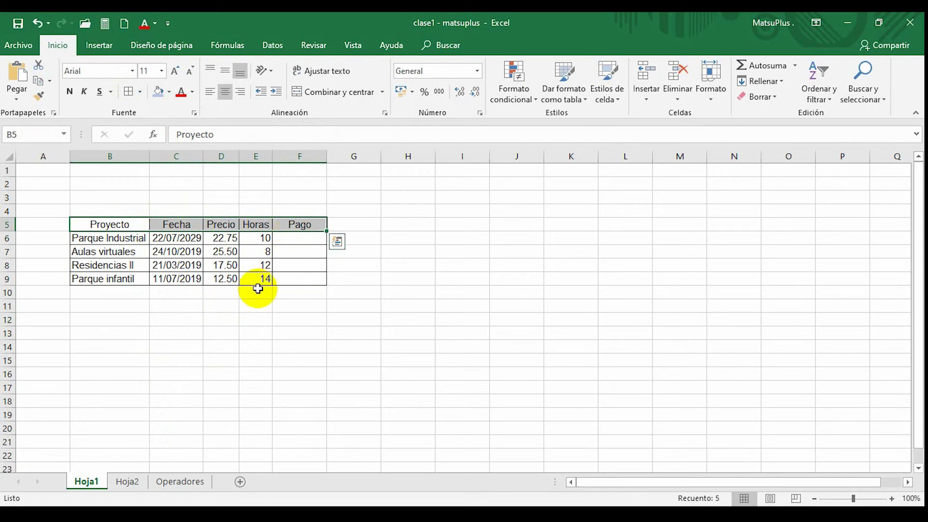
key("ctrl+q")
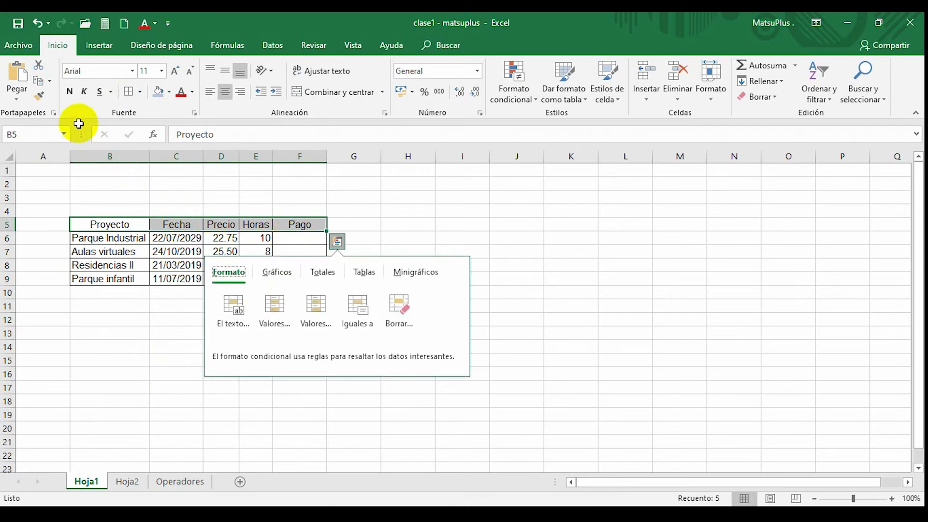
left_click(73, 93)
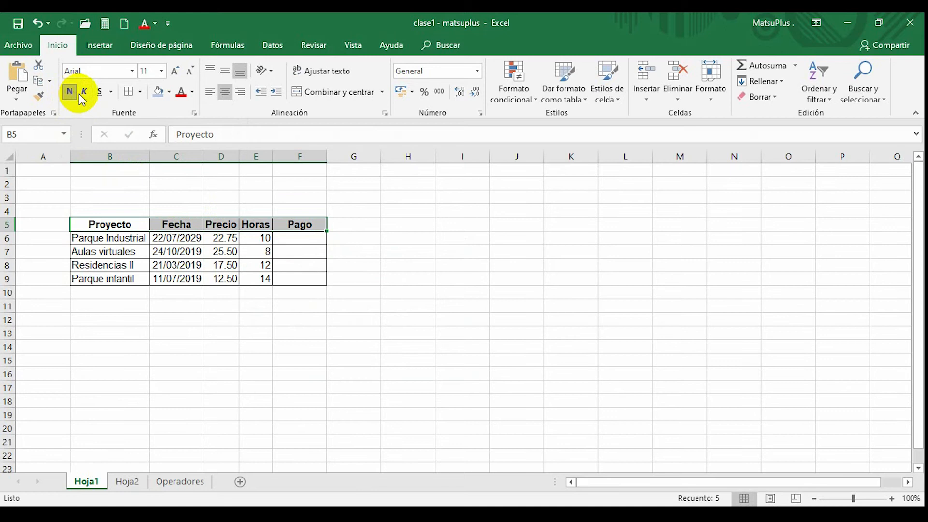
left_click(163, 98)
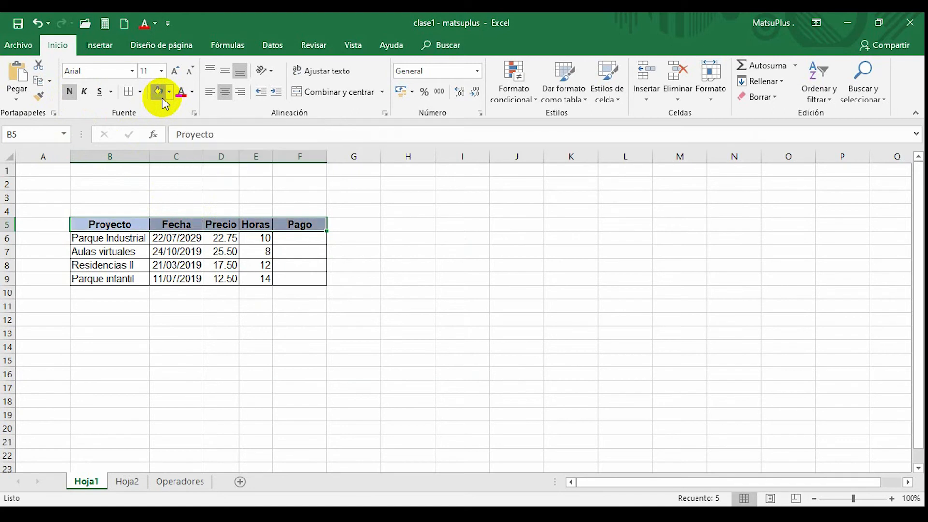
left_click(178, 265)
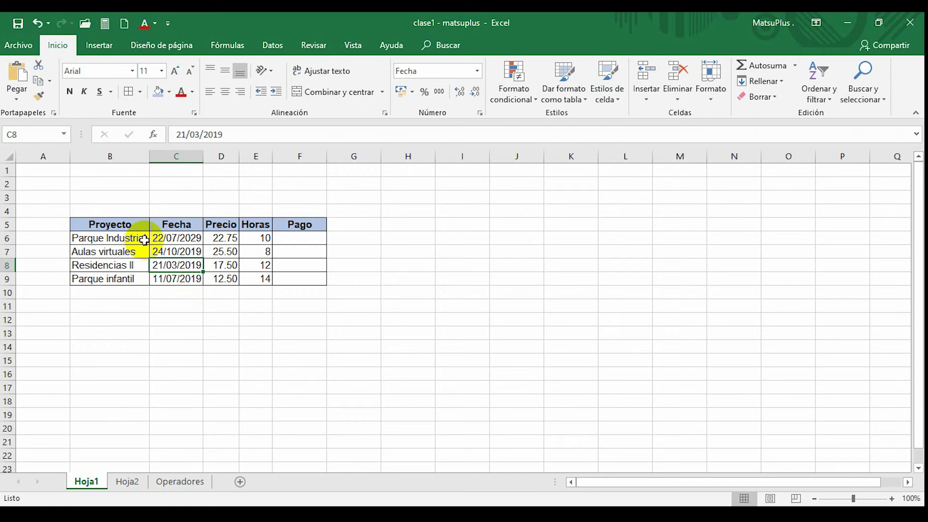
left_click(280, 296)
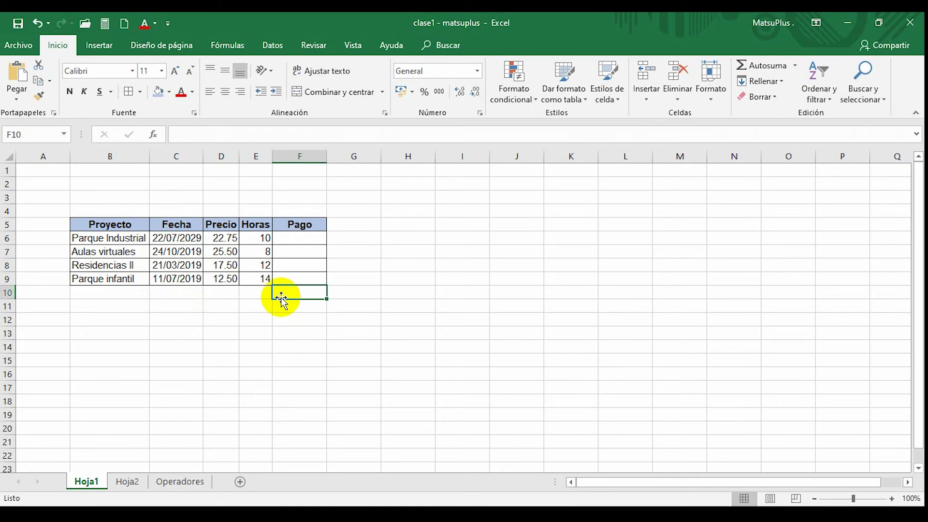
- Fill the table's data rows B6:F9 with a paler blue theme colour than the header row
left_click_drag(124, 240, 324, 277)
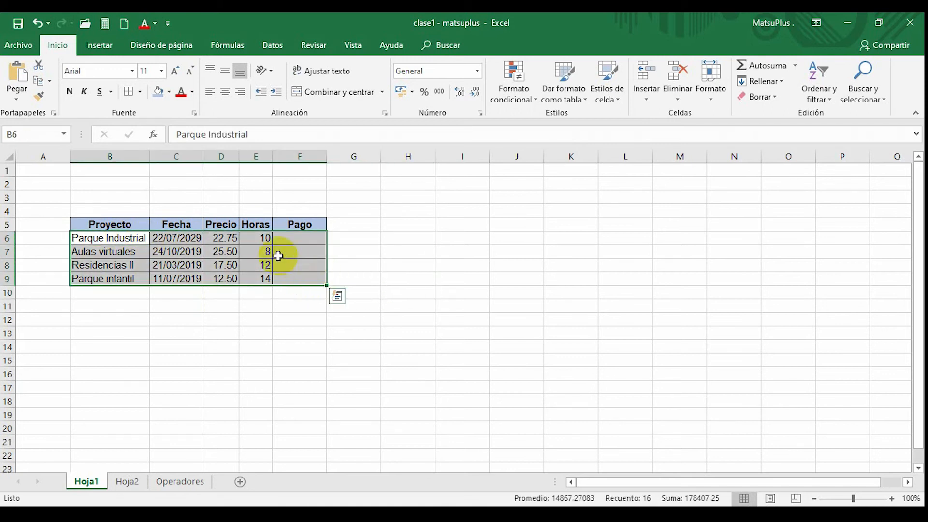
left_click(168, 92)
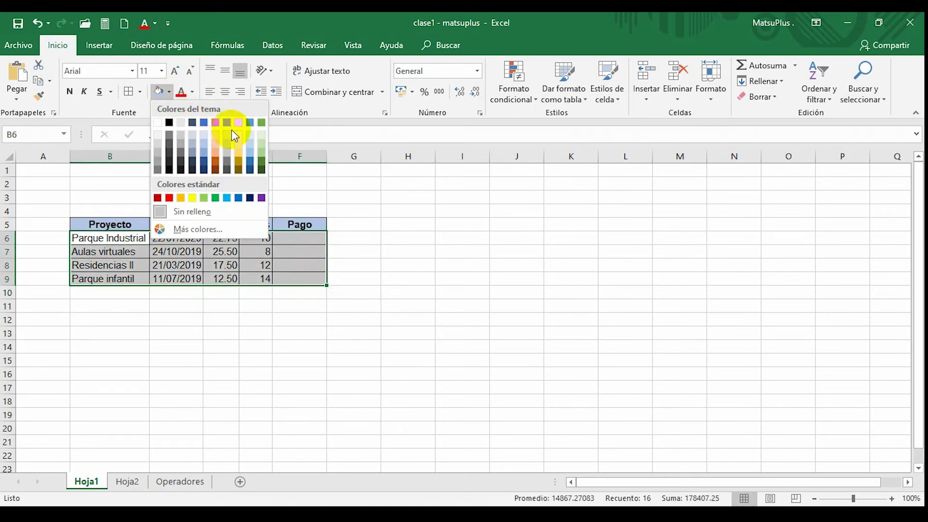
left_click(207, 139)
- Enter Total in cell E10, and apply bold and all borders to E10:F10
left_click(263, 293)
type("Total")
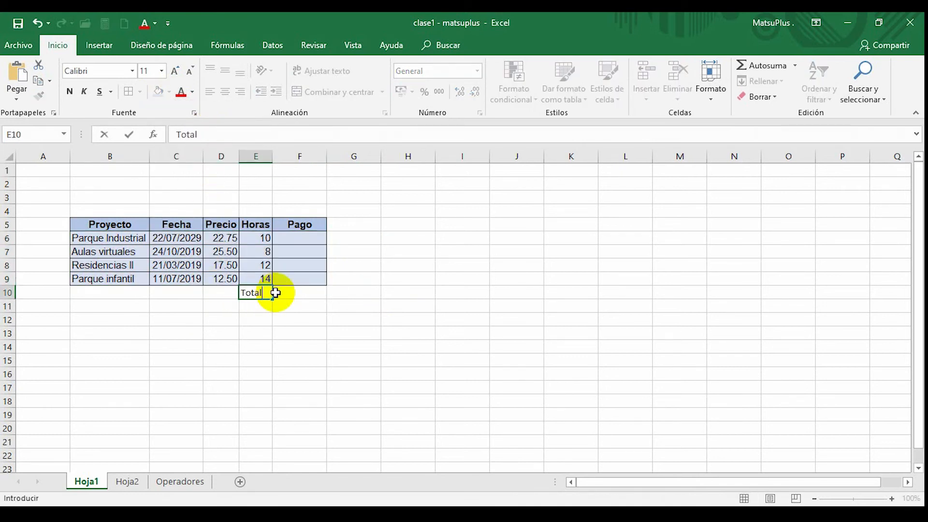
key("Return")
key("Up")
key("shift+Right")
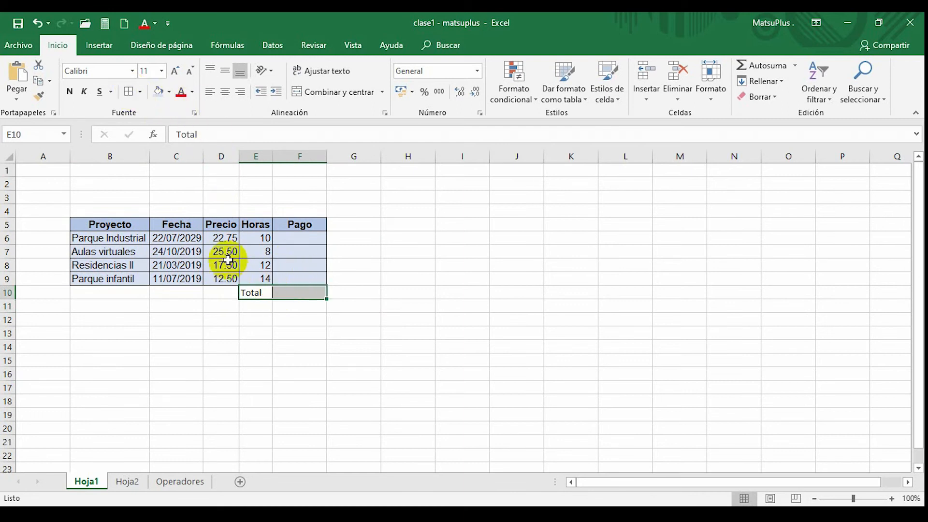
key("ctrl+n")
left_click(310, 292)
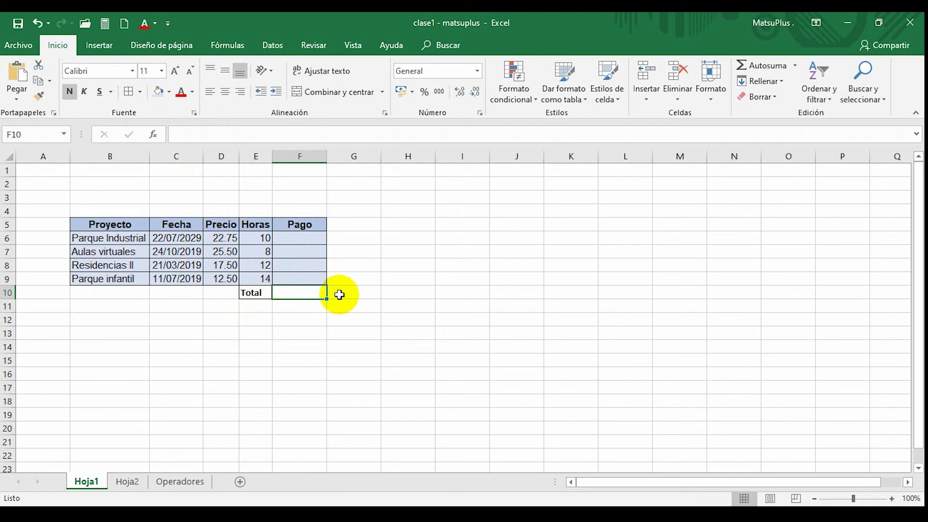
- Copy the formatting of the Horas header in E5 onto the Total cell E10 with the Format Painter
left_click(251, 293)
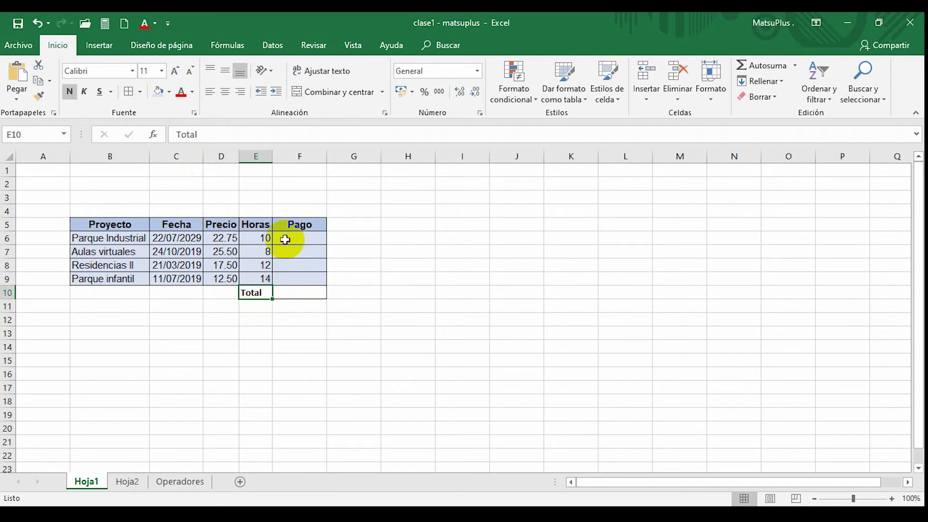
left_click(251, 223)
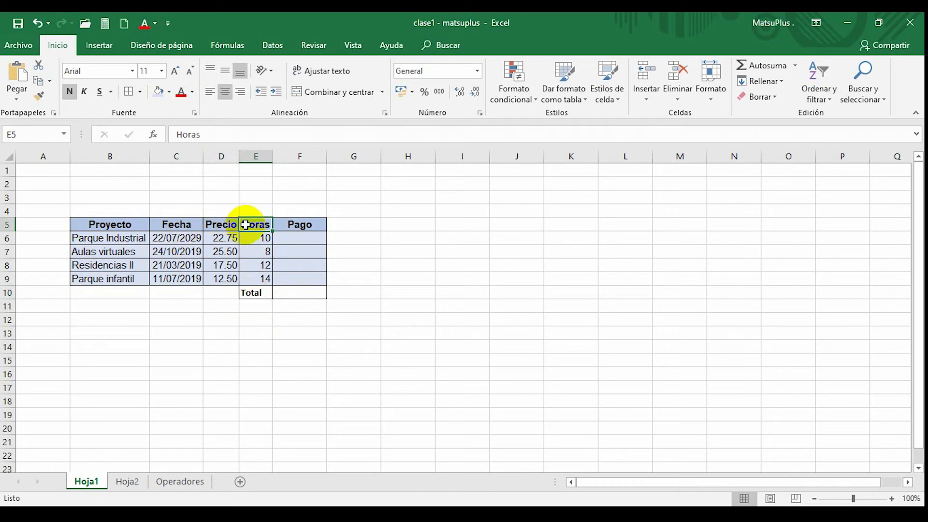
left_click(263, 292)
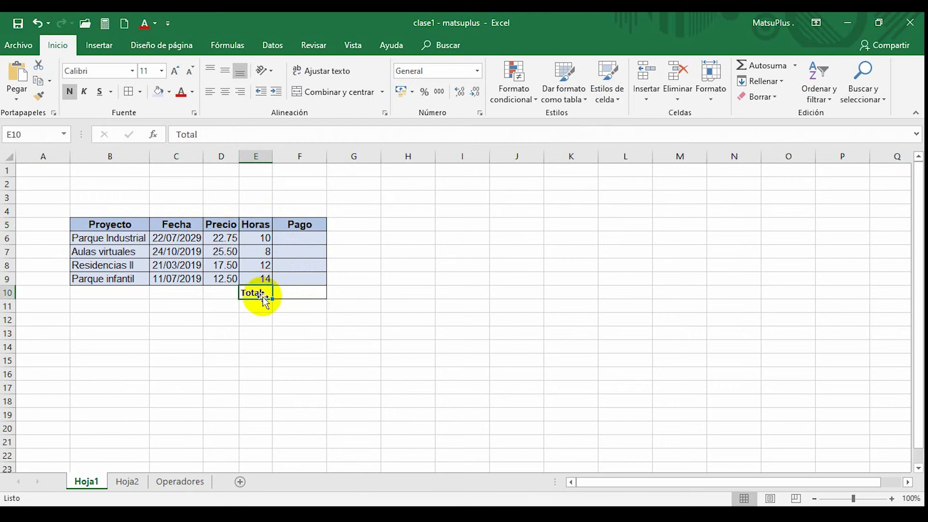
left_click(266, 226)
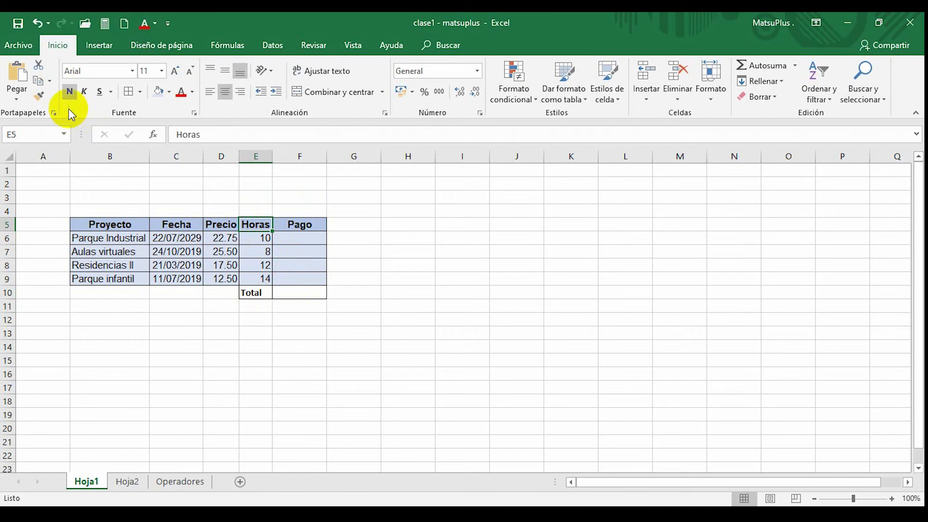
left_click(39, 98)
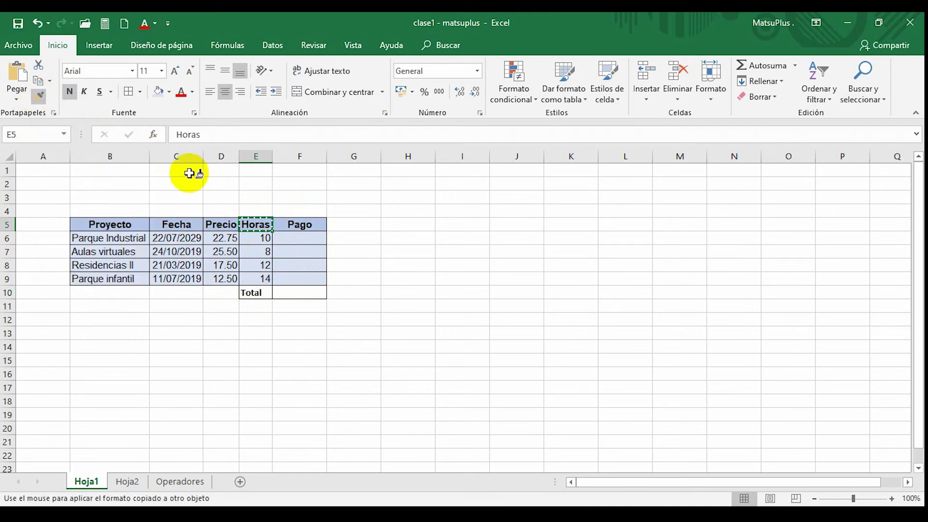
left_click(252, 294)
left_click(281, 321)
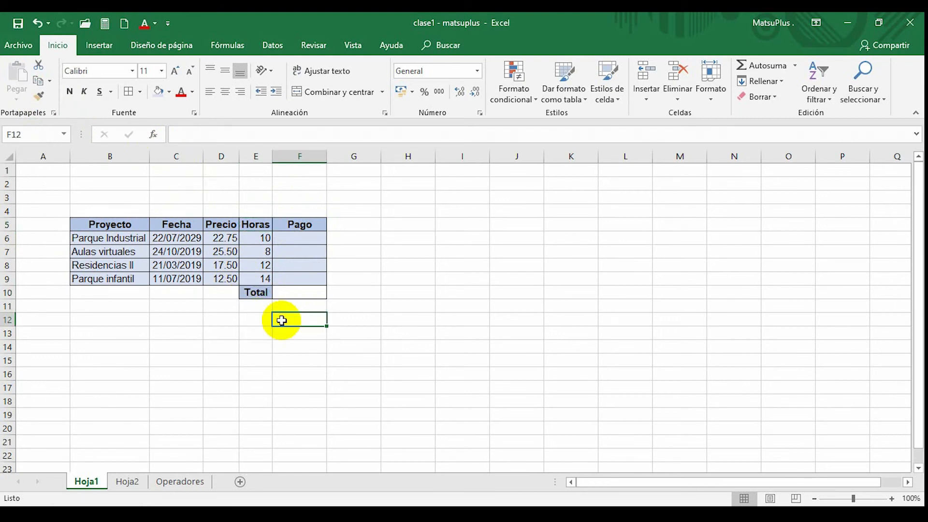
- Calculate the Parque Industrial payment in cell F6 by multiplying price by hours with the formula =D6*E6
key("Up")
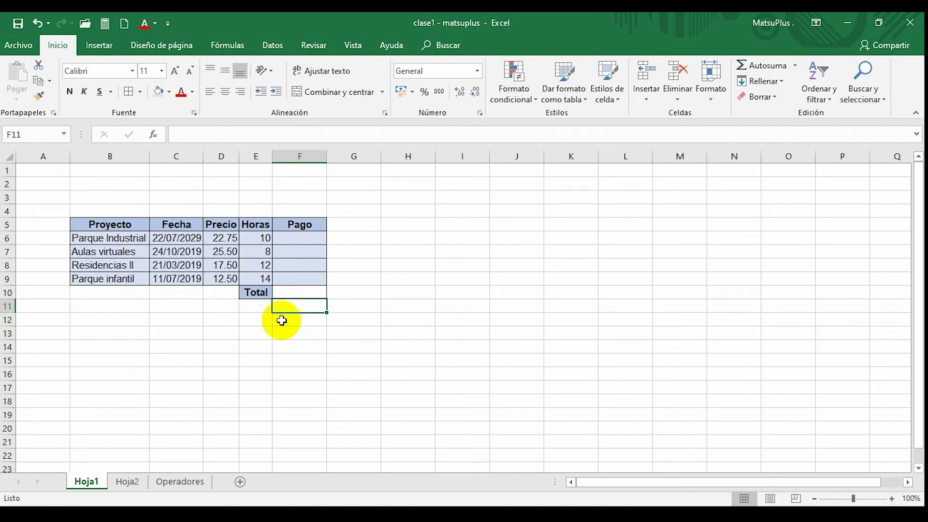
key("Left")
key("Up")
key("Up")
key("Up")
key("Up")
key("Up")
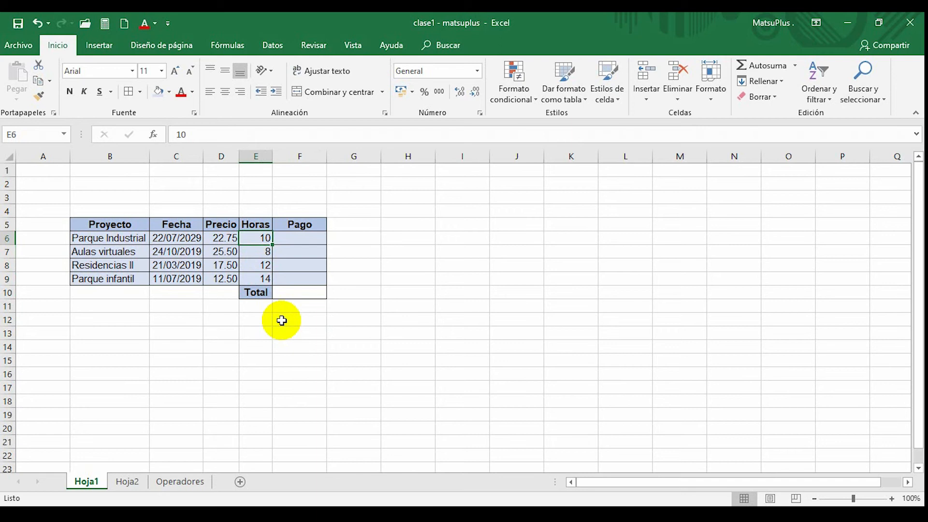
key("Right")
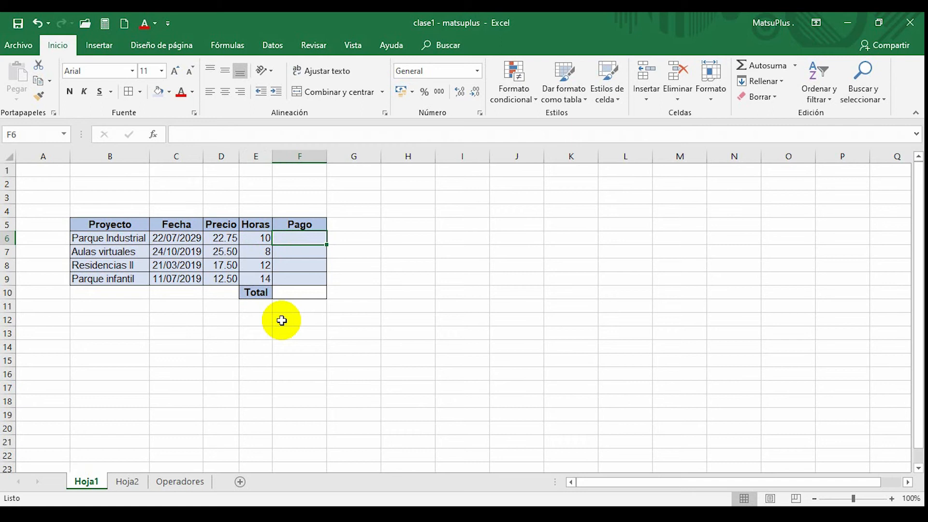
key("Down")
key("Up")
left_click(226, 139)
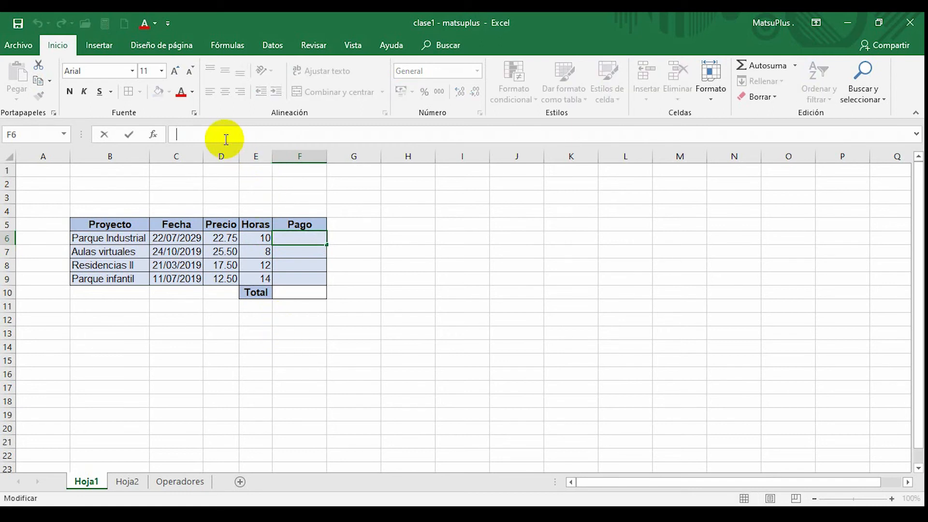
type("=")
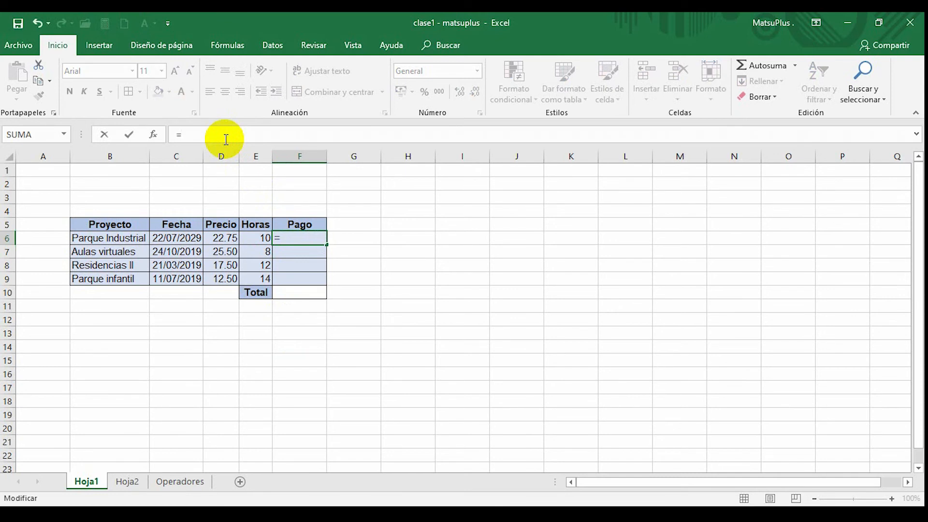
left_click(227, 241)
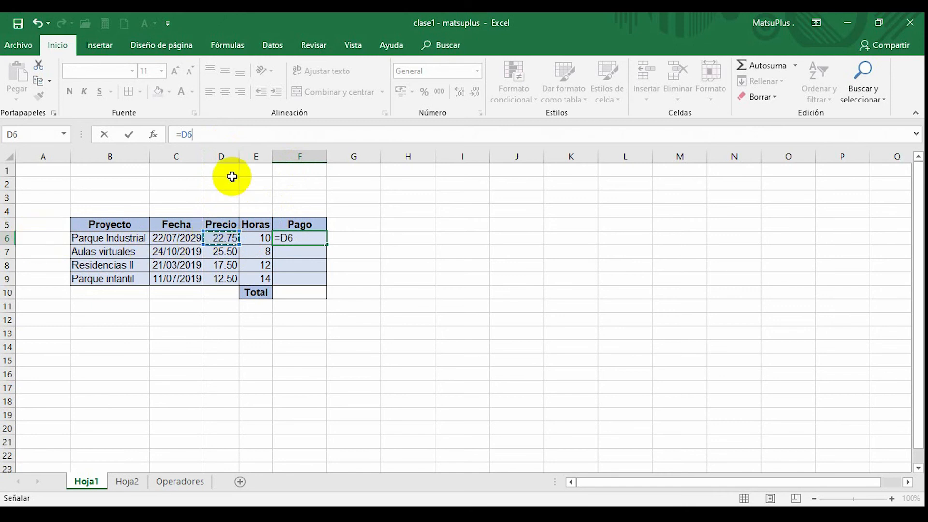
type("*")
left_click(256, 236)
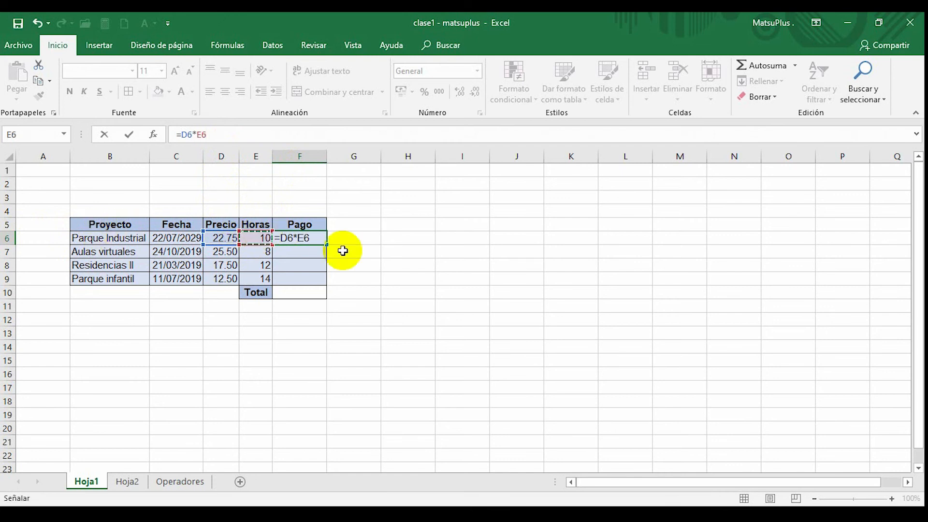
key("Return")
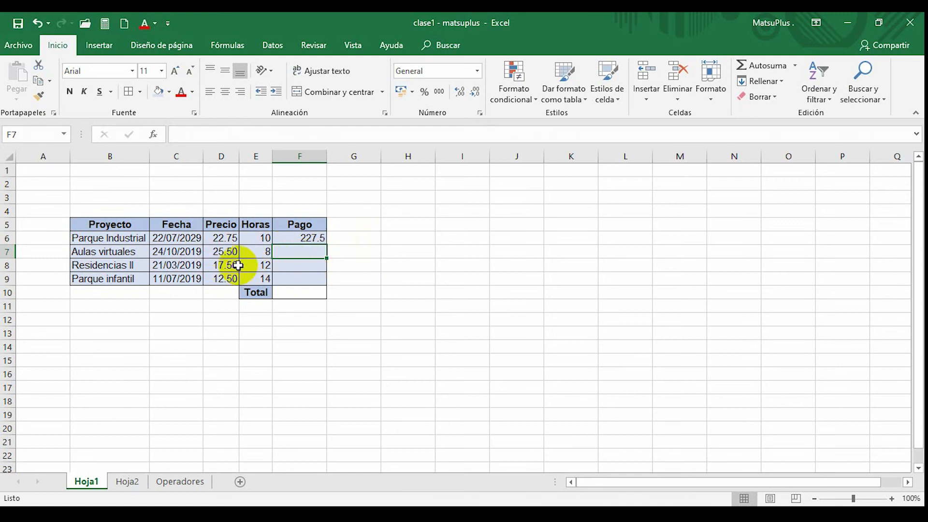
- Fill the payment formula from F6 down the Pago column through F10
left_click(309, 239)
left_click(314, 252)
left_click(313, 239)
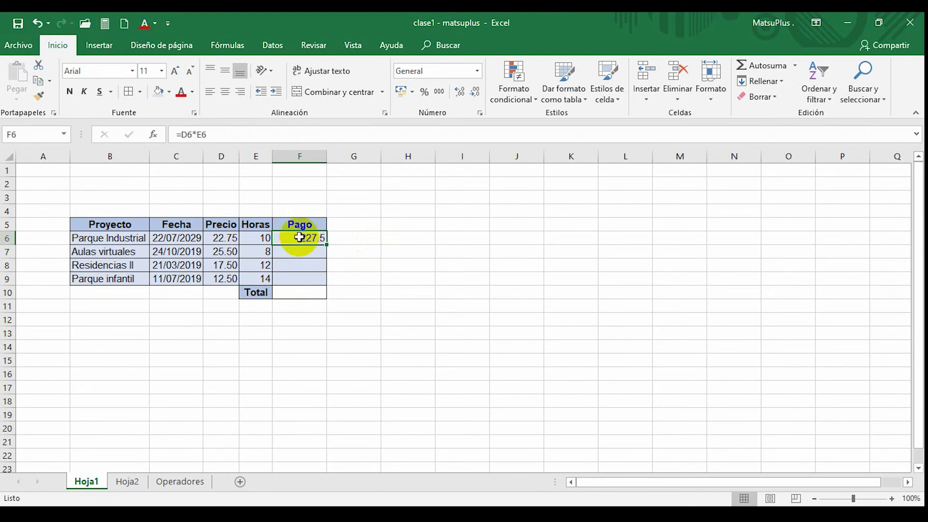
double_click(328, 245)
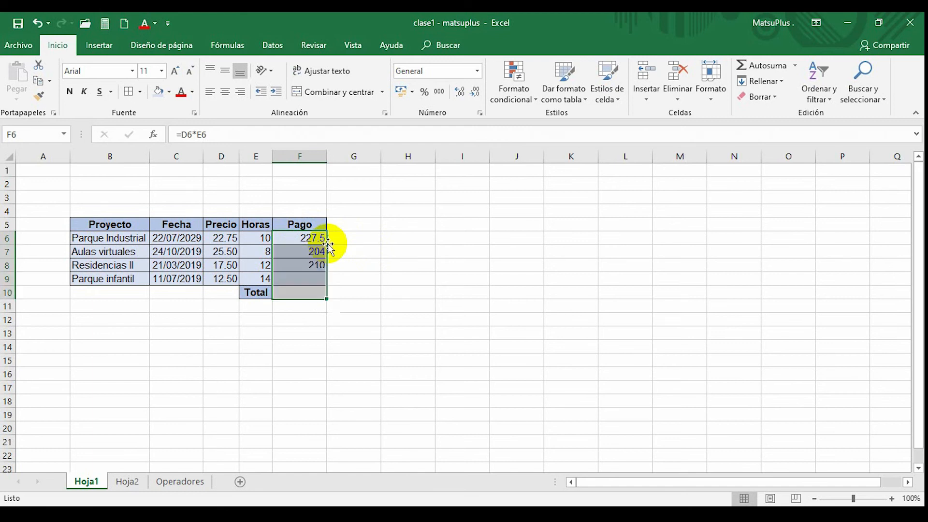
left_click(300, 294)
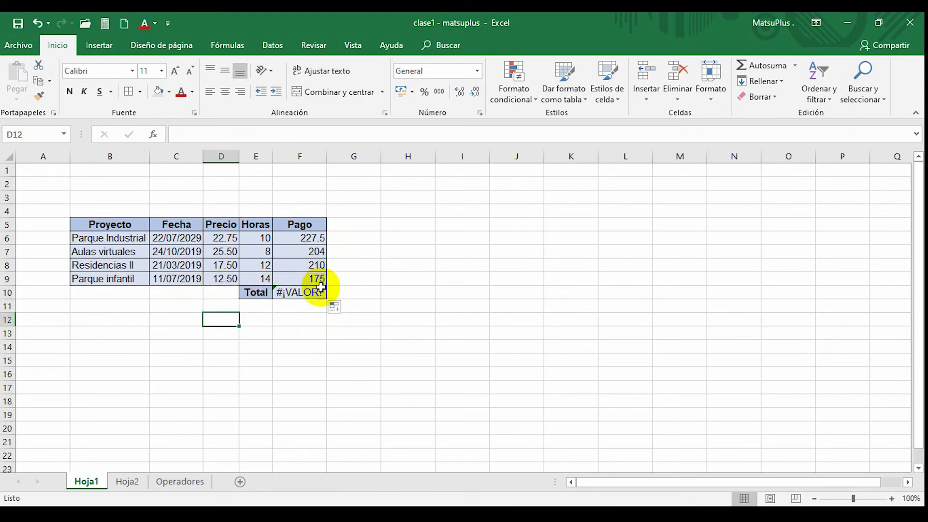
- Replace the formula in the Total row's cell F10 with the AutoSum =SUMA(F6:F9)
left_click(321, 287)
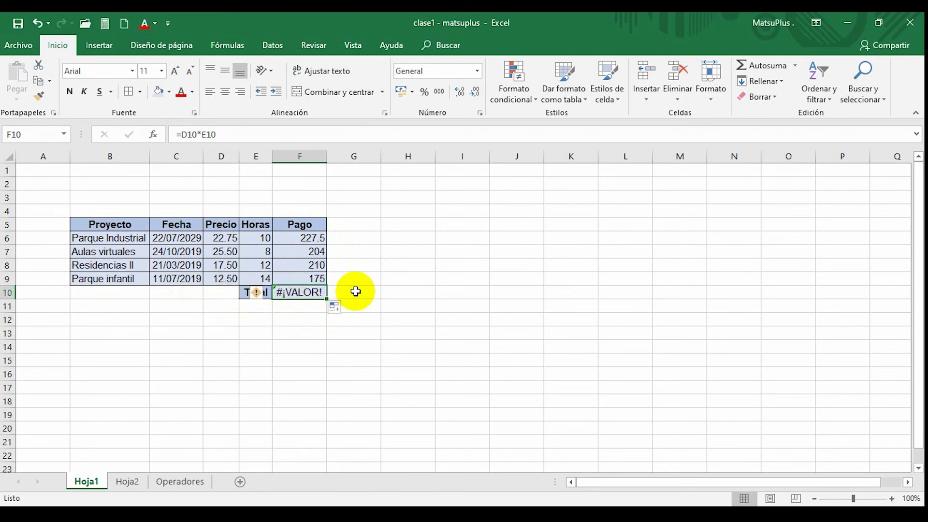
left_click(760, 68)
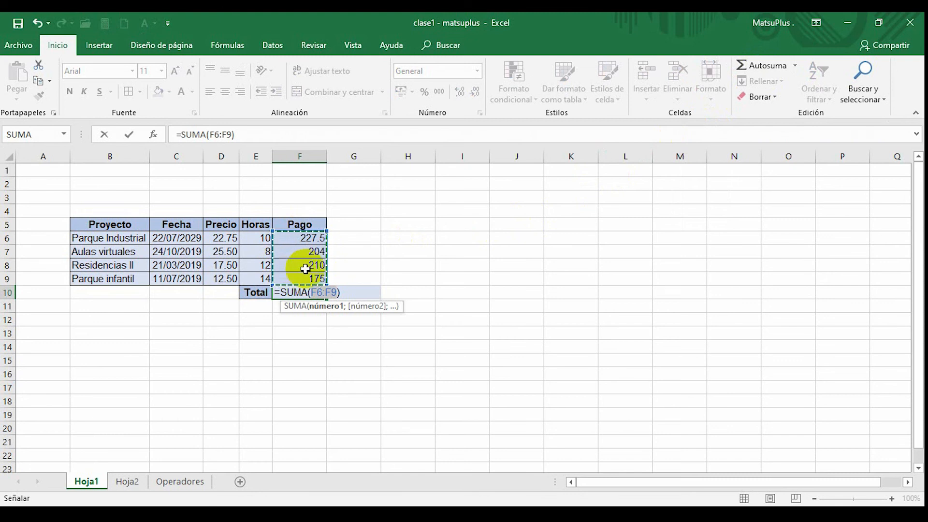
key("Return")
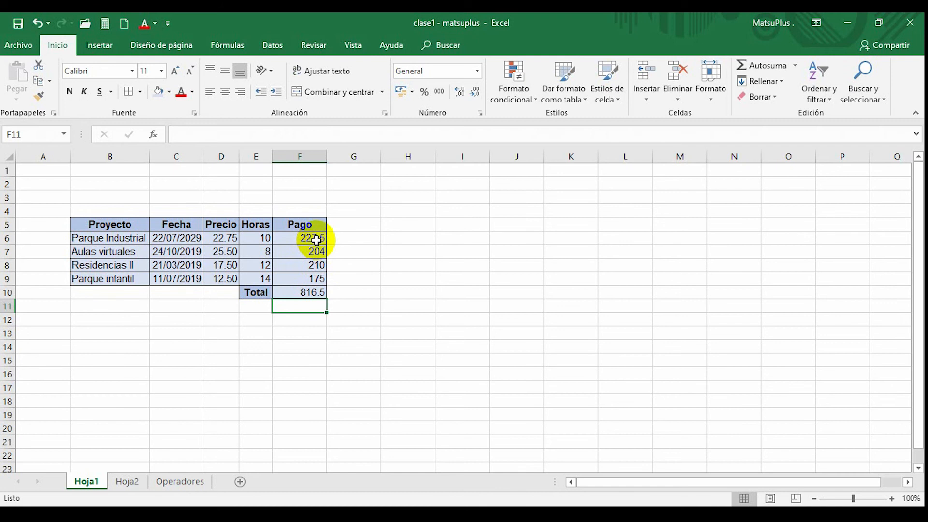
- Format the Pago amounts F6:F10 in accounting format with the S/ symbol and one decimal place
left_click_drag(316, 240, 312, 292)
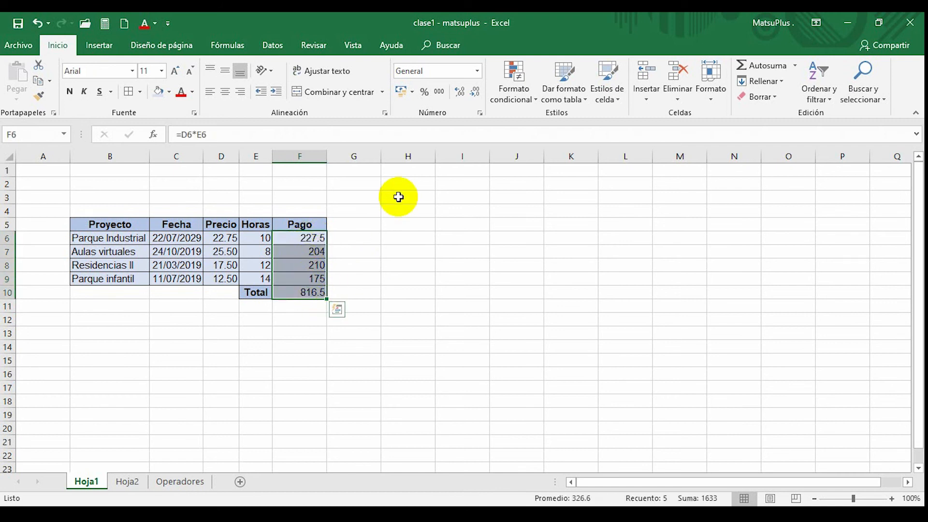
left_click(405, 94)
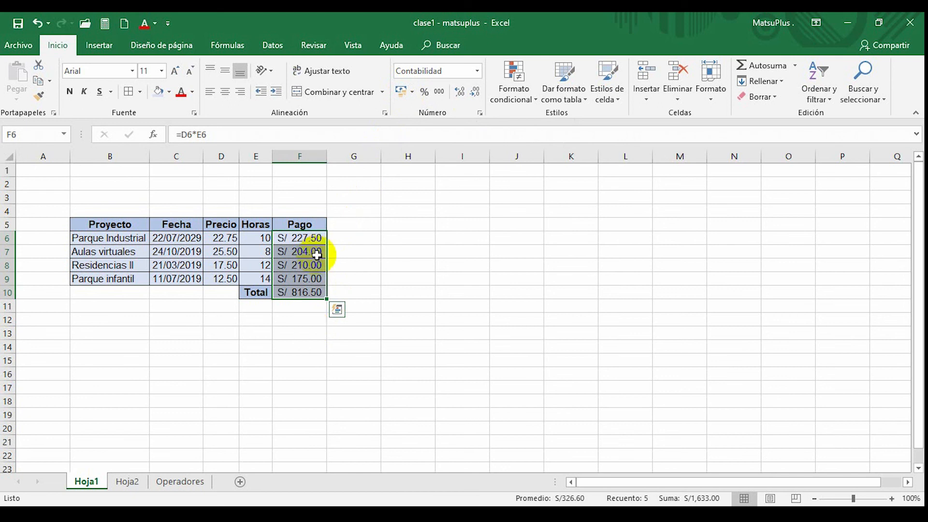
left_click(475, 95)
left_click(475, 96)
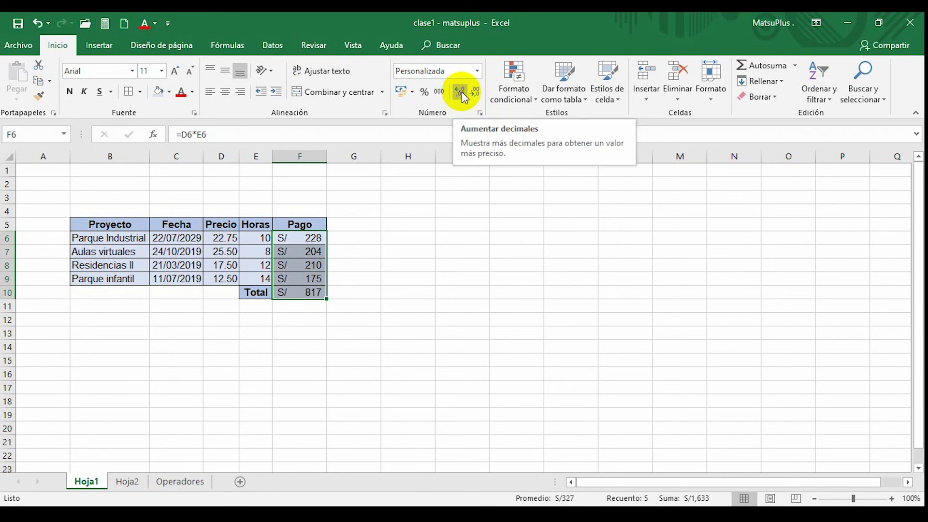
left_click(462, 91)
left_click(259, 333)
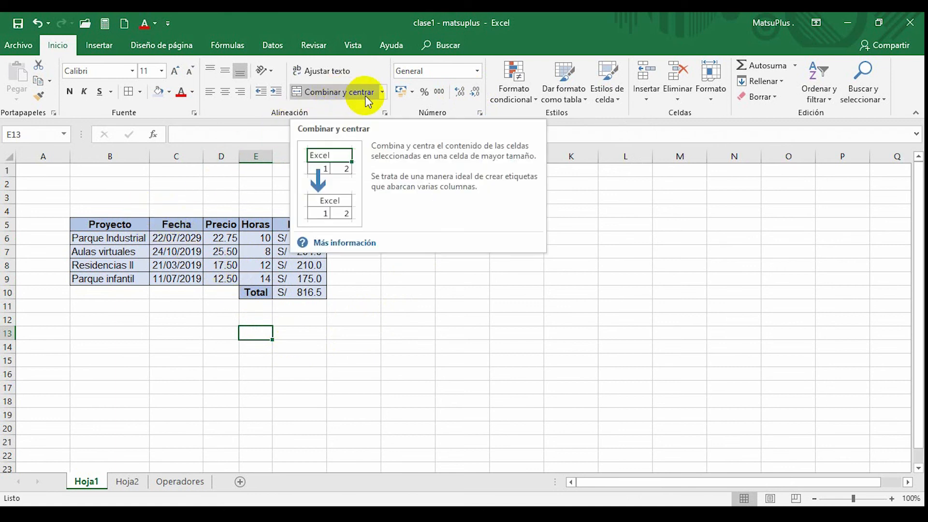
- Merge and center cells B4:F4 above the table's header row
left_click(187, 197)
left_click_drag(113, 216, 304, 206)
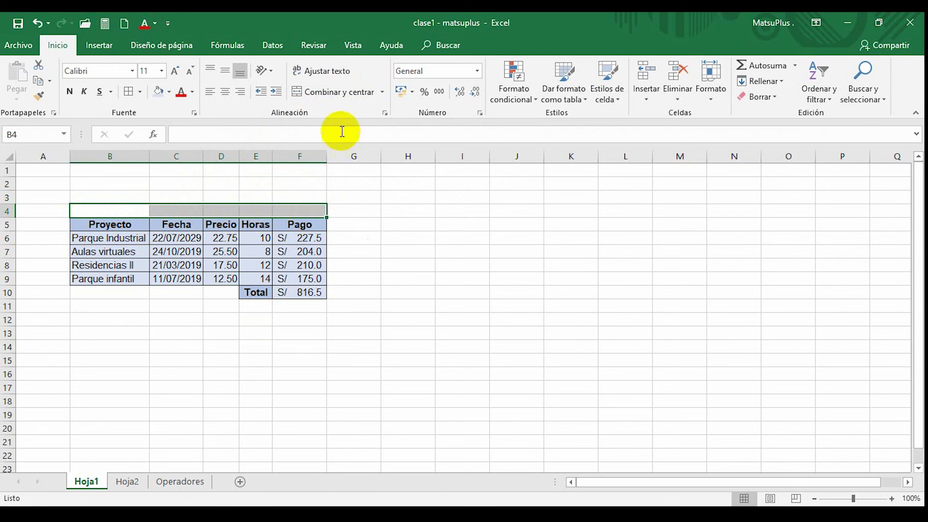
left_click(343, 94)
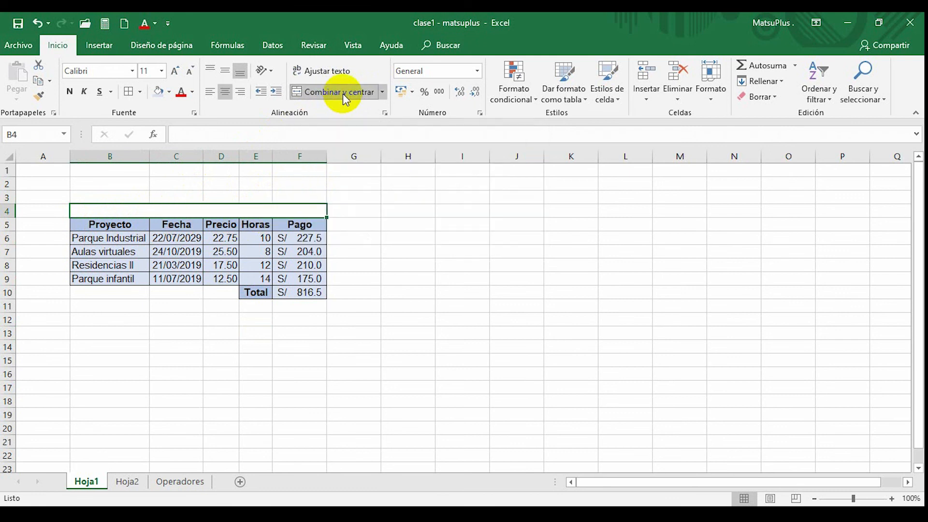
left_click(208, 315)
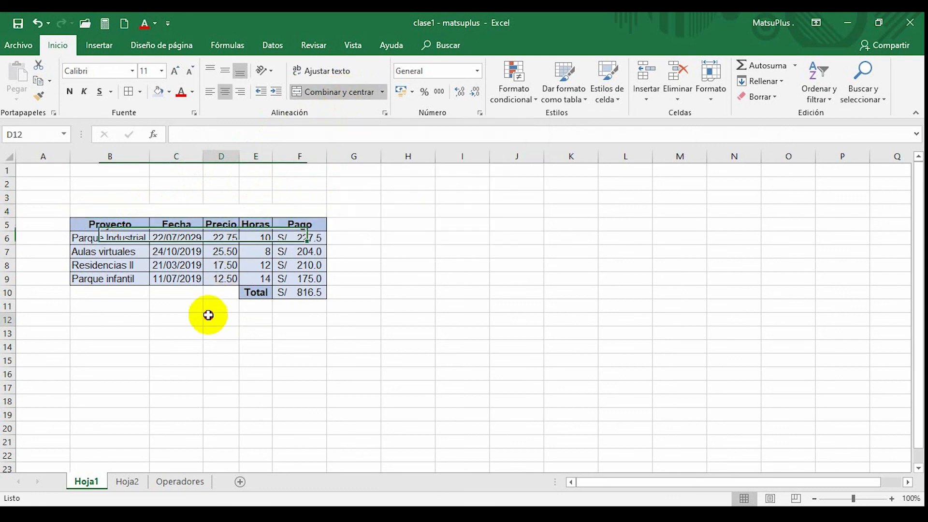
- Enter the title Pago de Proyectos in the merged cell B4
left_click(241, 211)
double_click(252, 217)
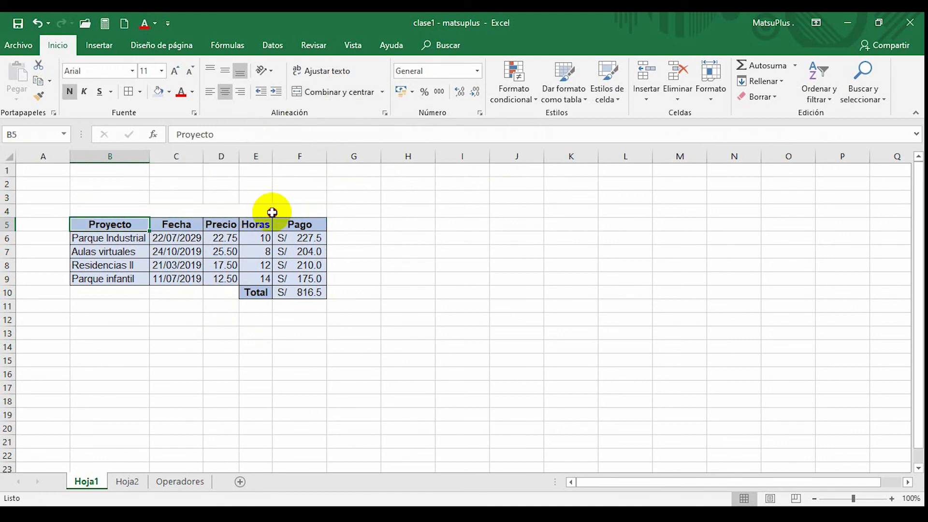
left_click(272, 213)
type("Pago d")
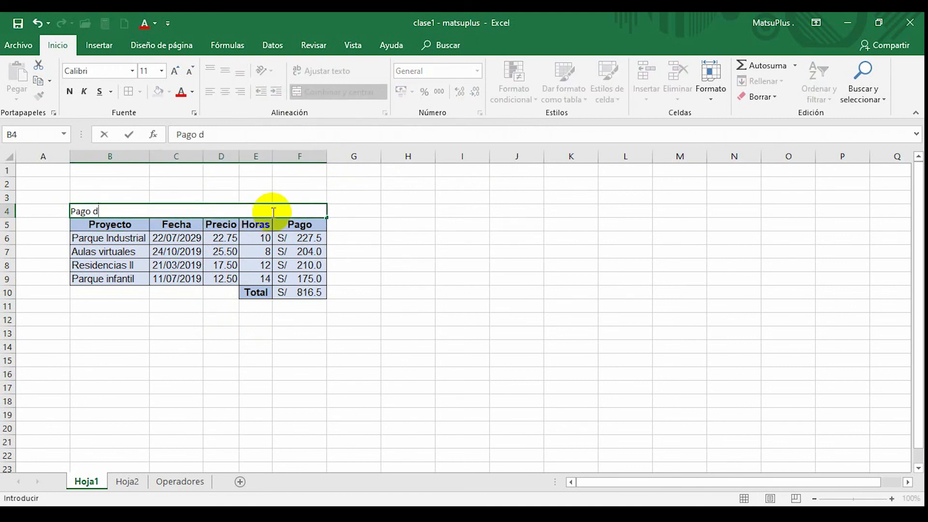
type("e Proyectos")
key("Return")
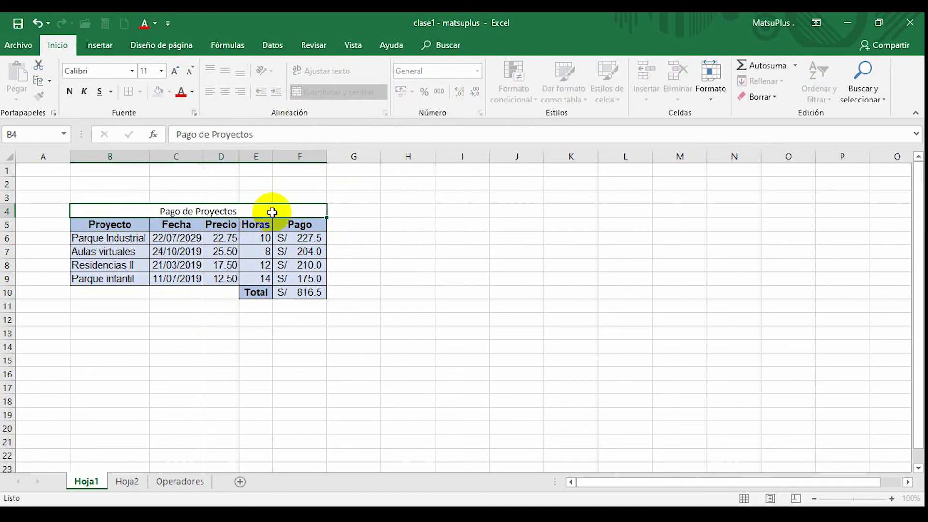
- Format the title cell B4 with borders, a darker blue theme fill than the header row, and bold text
left_click(273, 214)
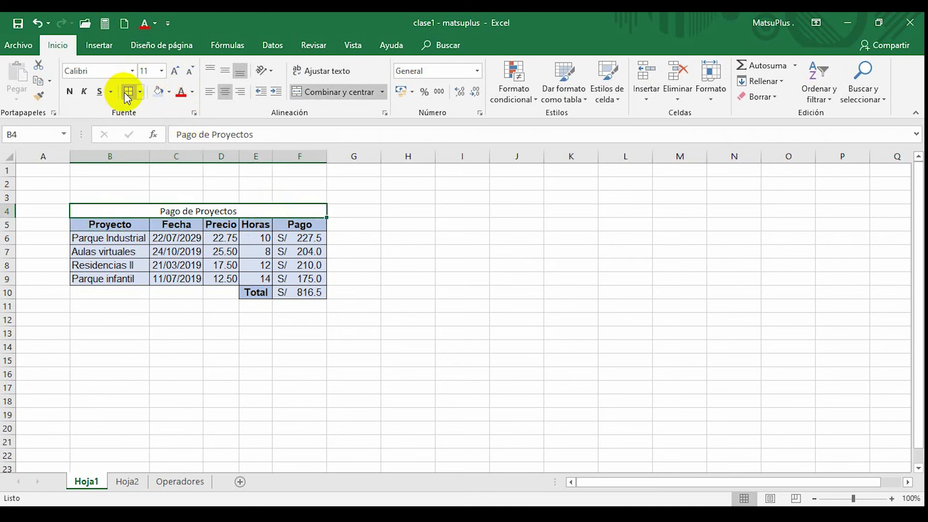
left_click(190, 279)
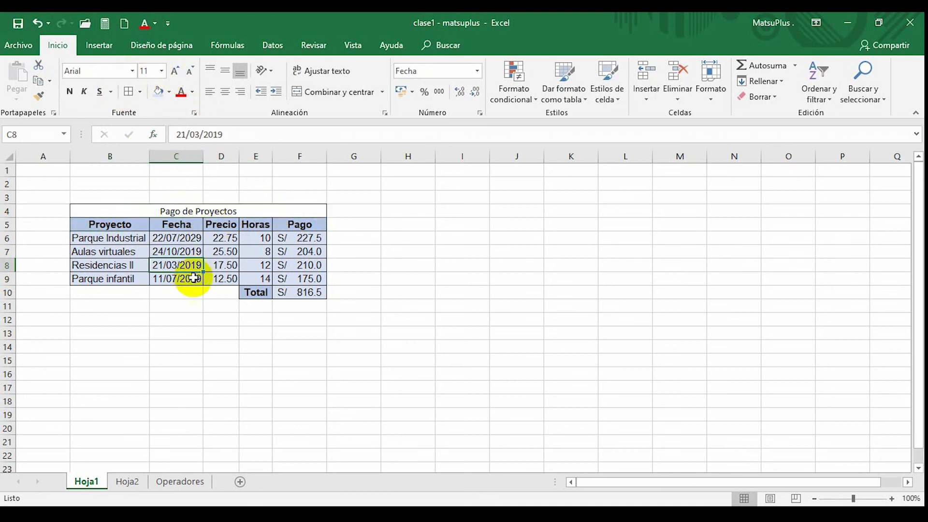
left_click(219, 211)
left_click(170, 92)
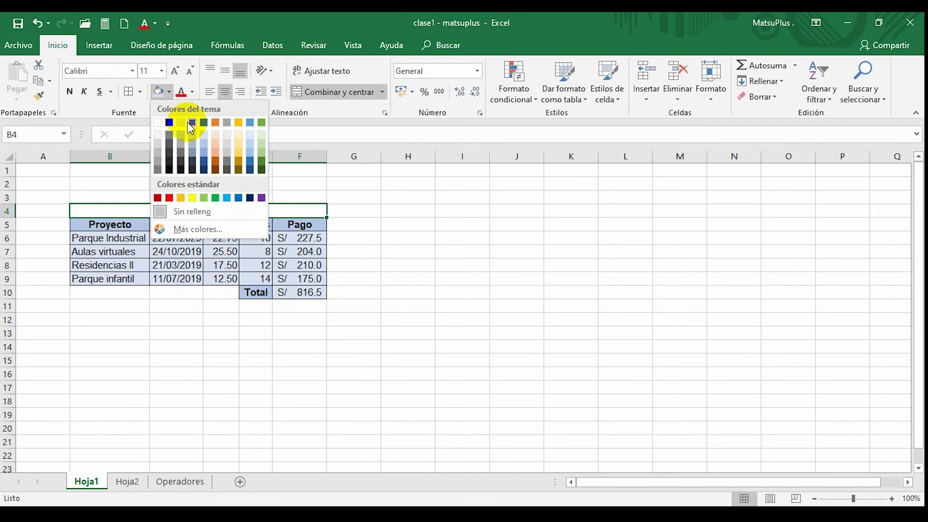
left_click(203, 149)
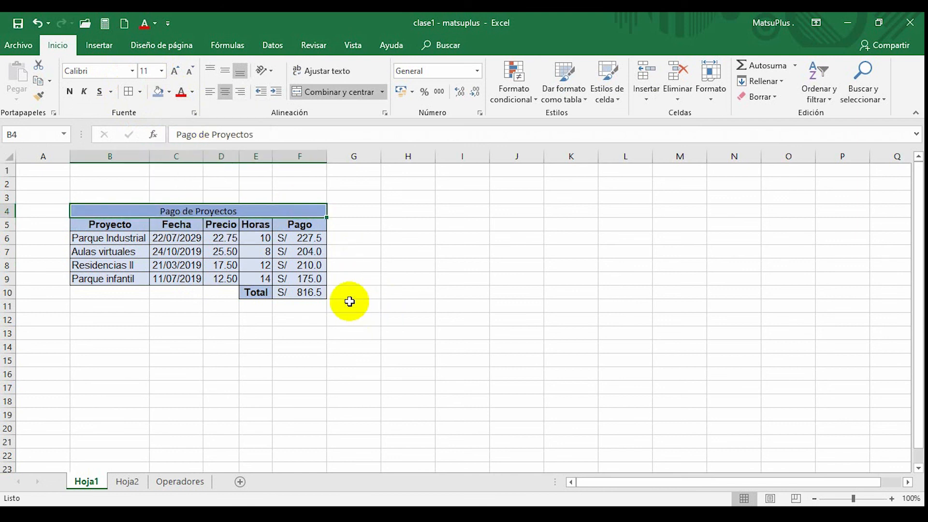
left_click(70, 91)
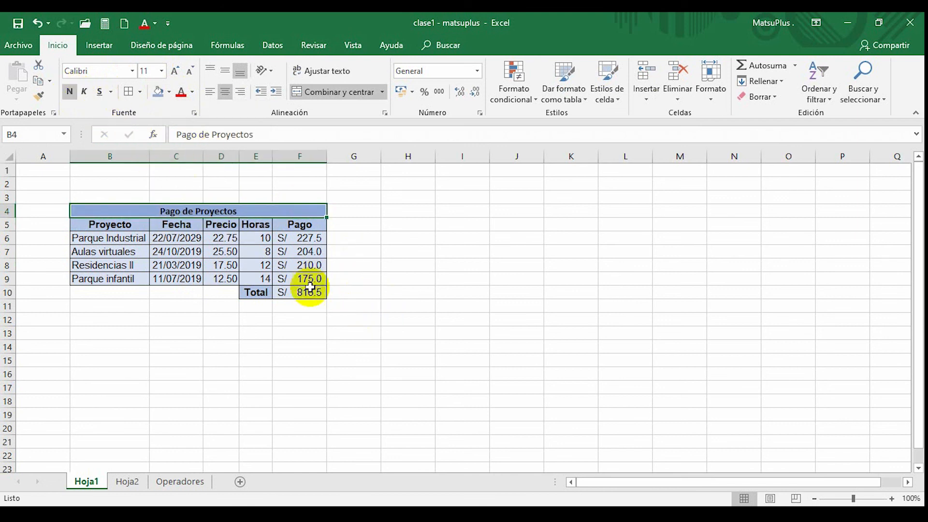
left_click(221, 306)
- Try left and right alignment on the Pago de Proyectos title, and set it back to centered
left_click(222, 212)
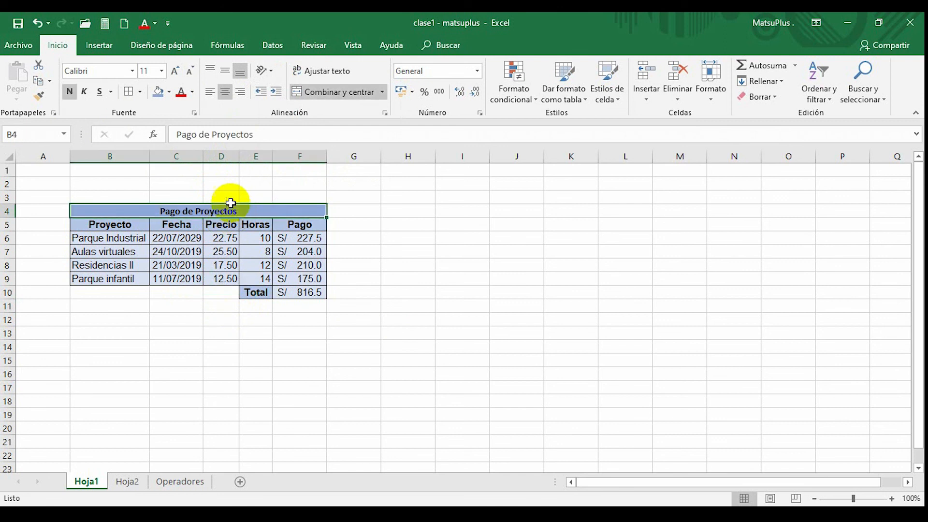
left_click(213, 92)
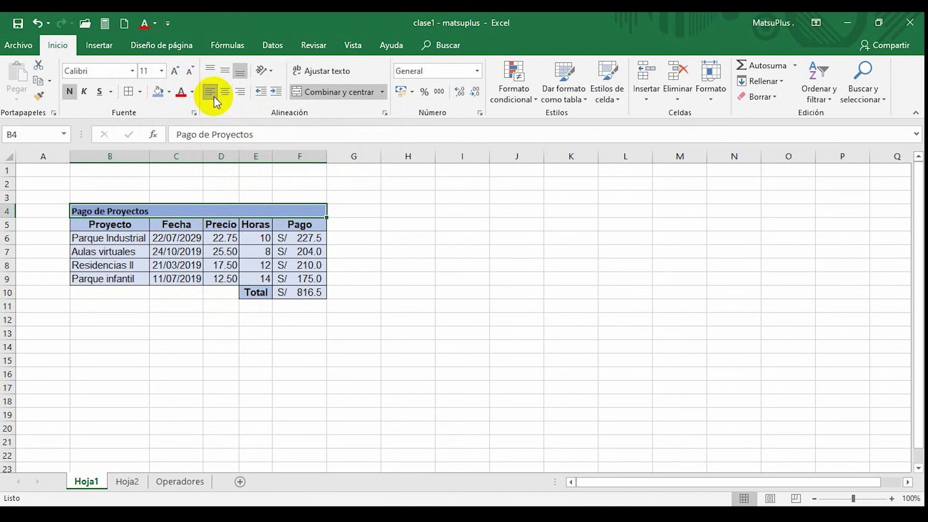
left_click(244, 96)
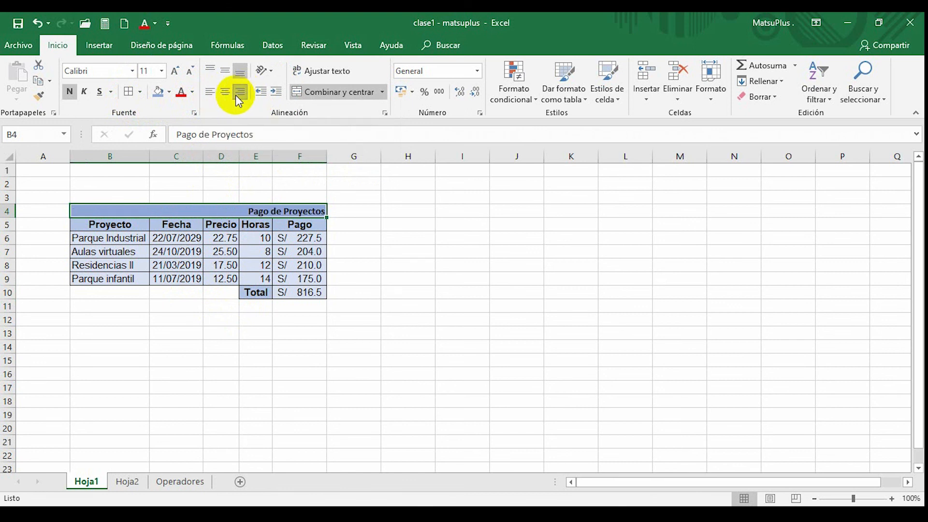
left_click(225, 91)
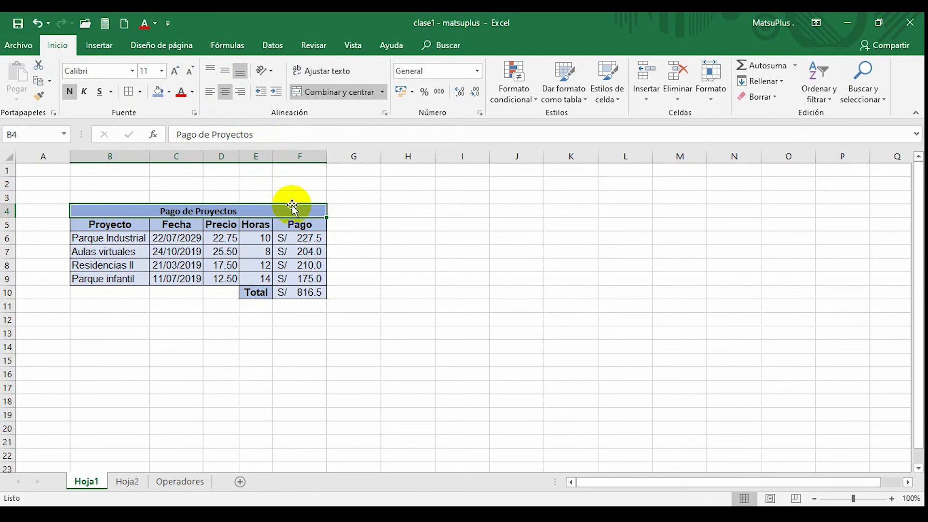
left_click(350, 279)
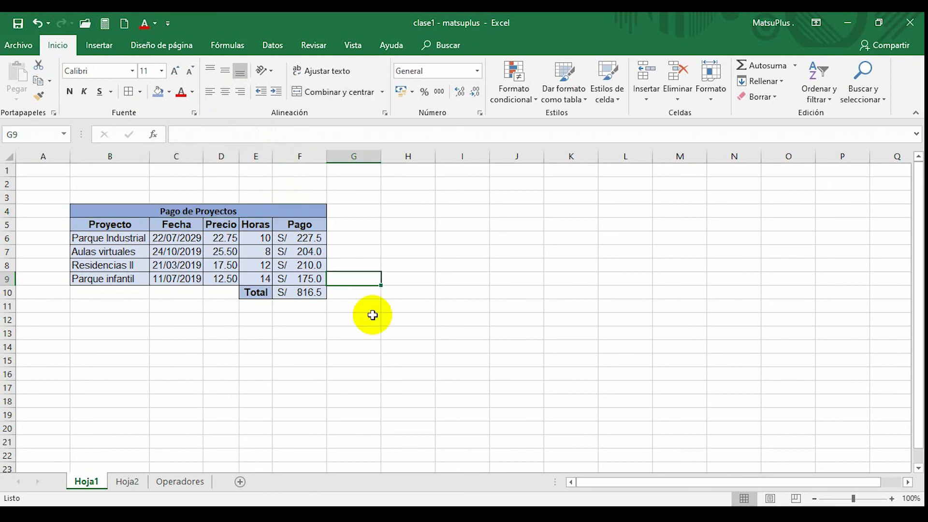